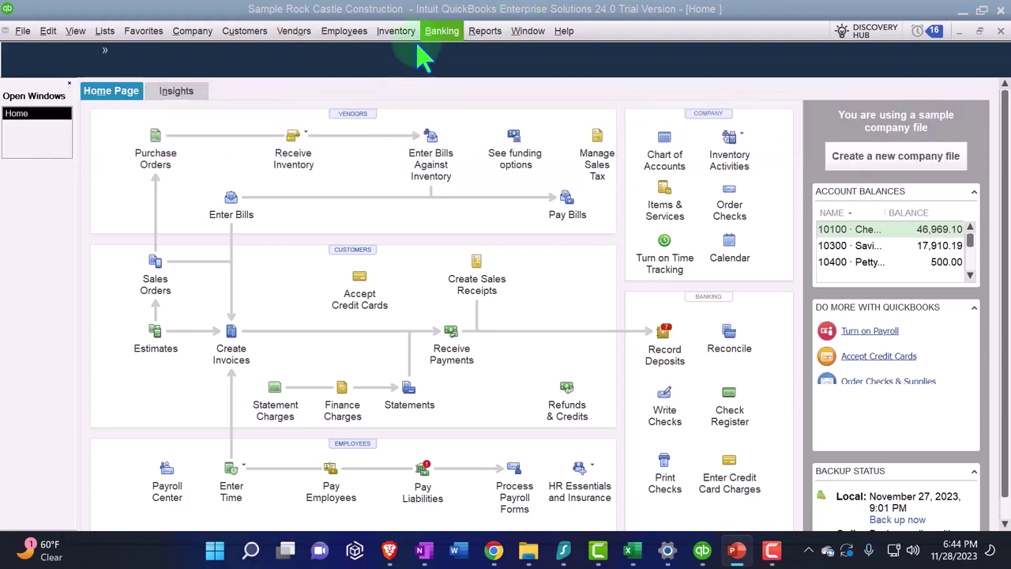
# Look through the View and Company menus, then open the standard Balance Sheet report.
pyautogui.click(76, 30)
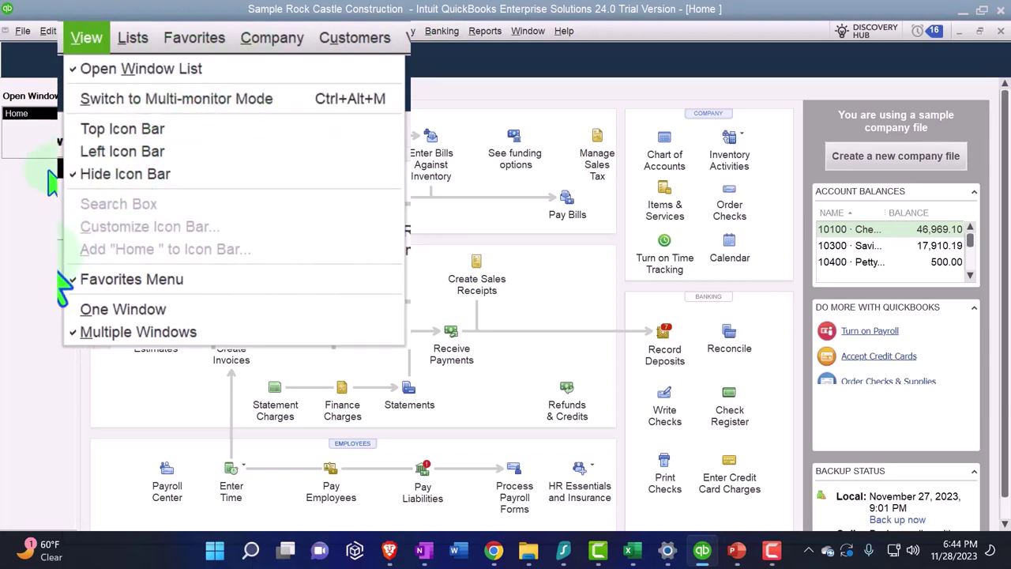
pyautogui.click(29, 203)
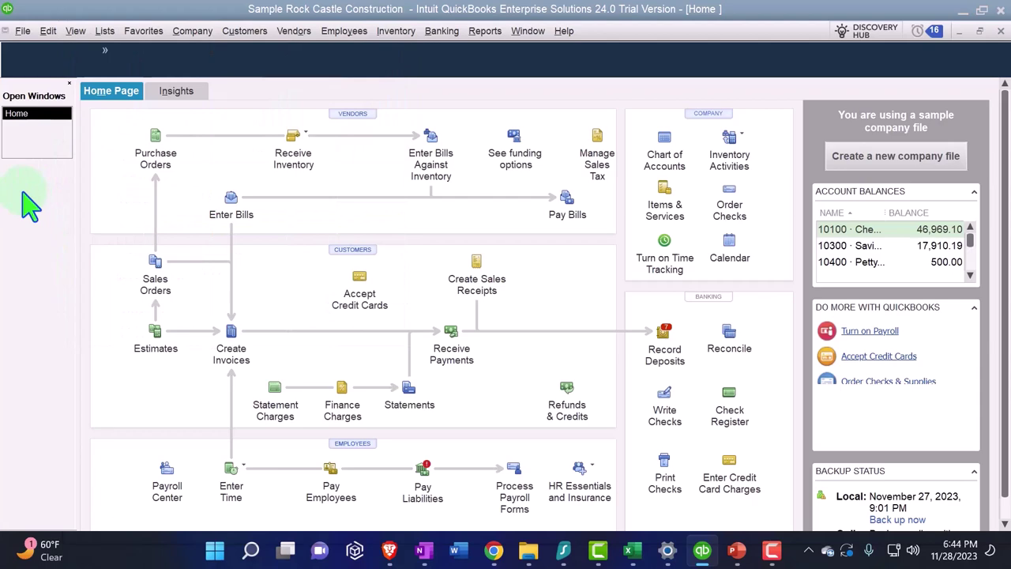
pyautogui.click(192, 31)
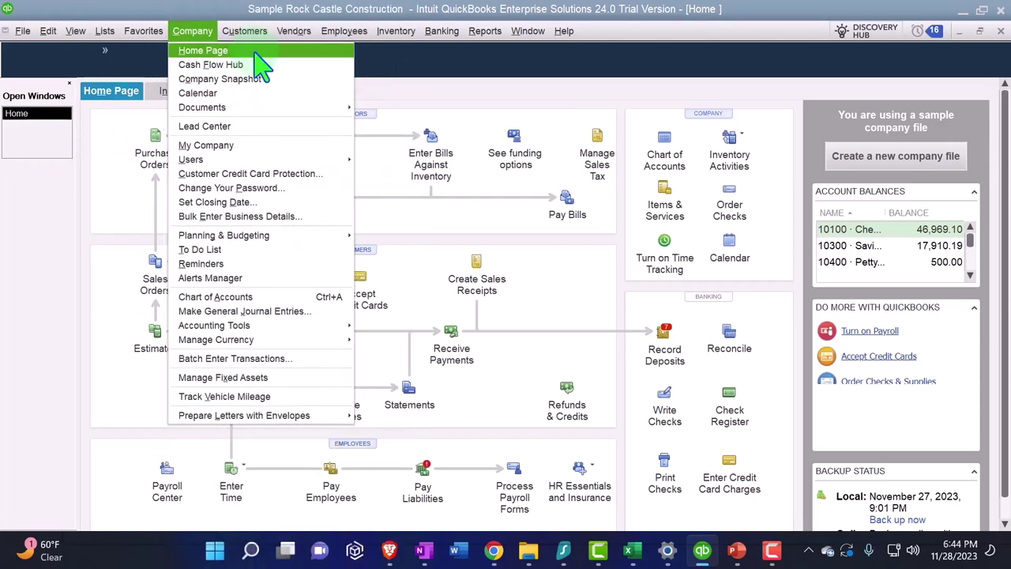
pyautogui.click(484, 31)
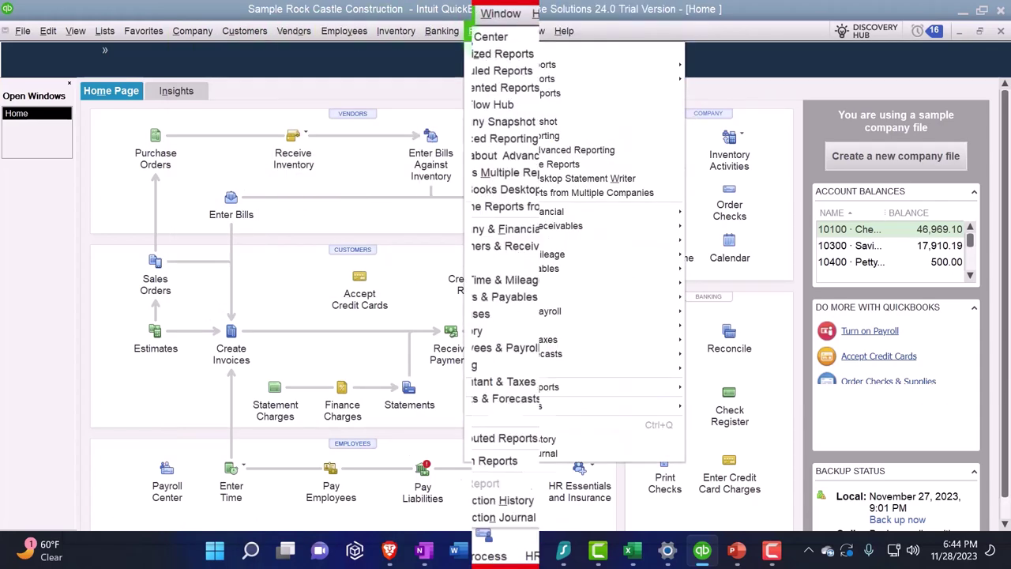
pyautogui.moveTo(486, 237)
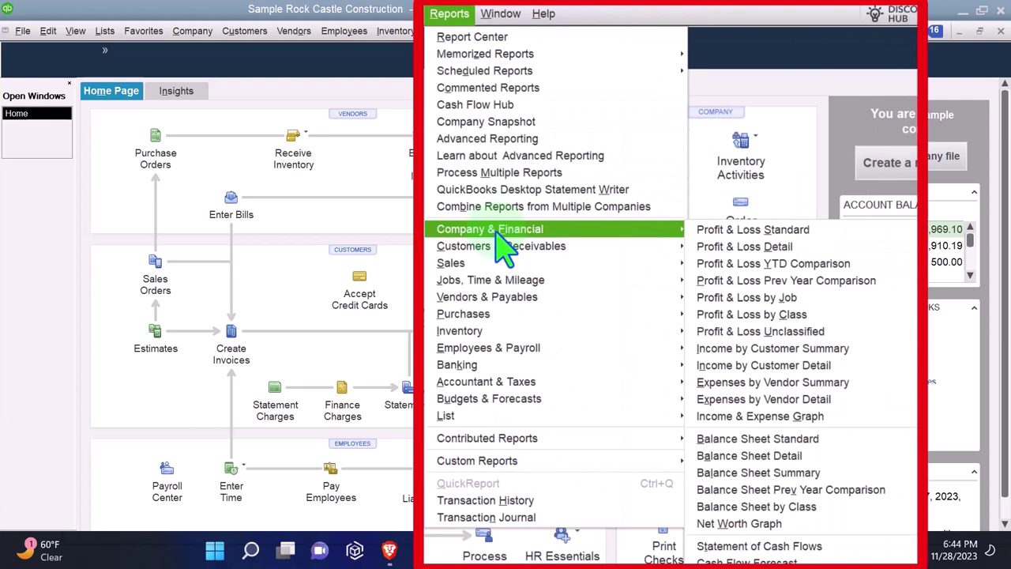
pyautogui.click(774, 440)
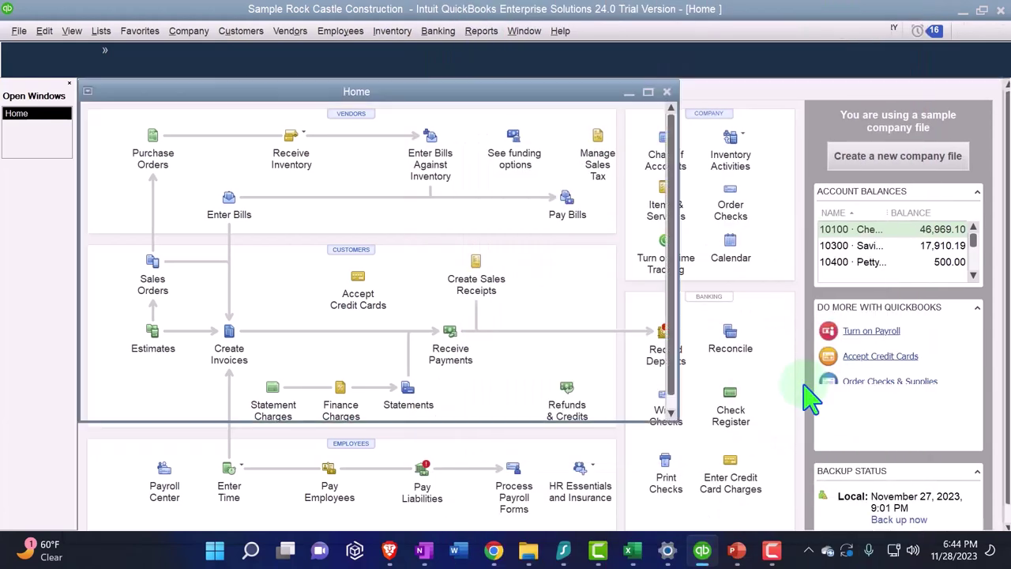
# Set the Balance Sheet date range to 01/01/2027 through 12/31/2027.
pyautogui.click(123, 87)
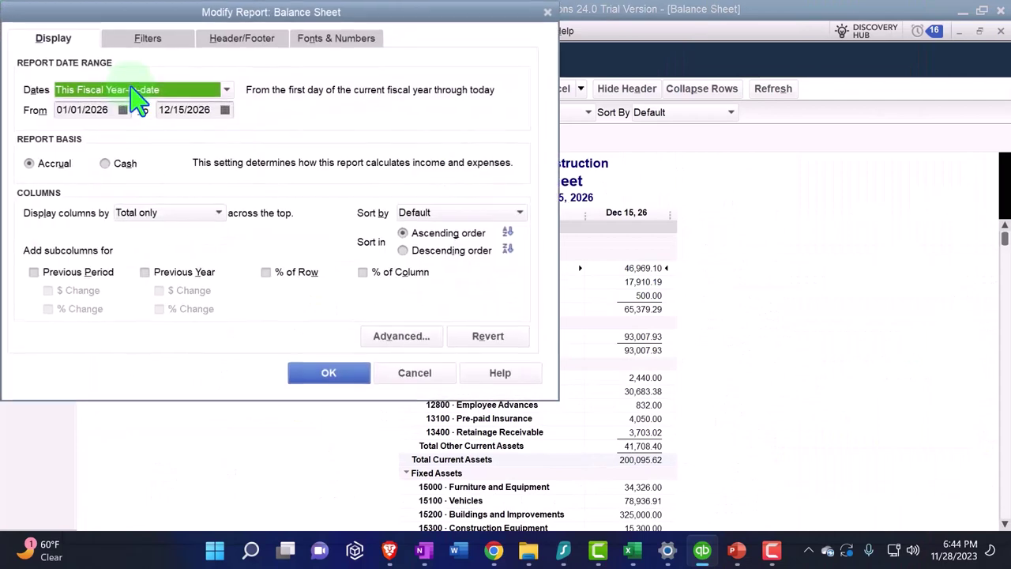
pyautogui.press('Tab')
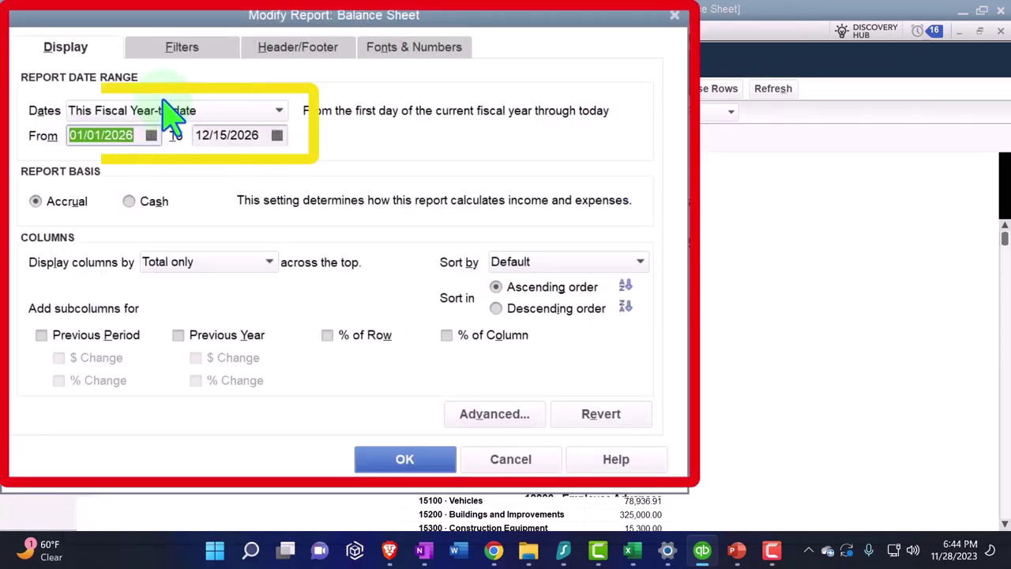
pyautogui.write('01/01/2027')
pyautogui.press('Tab')
pyautogui.write('1')
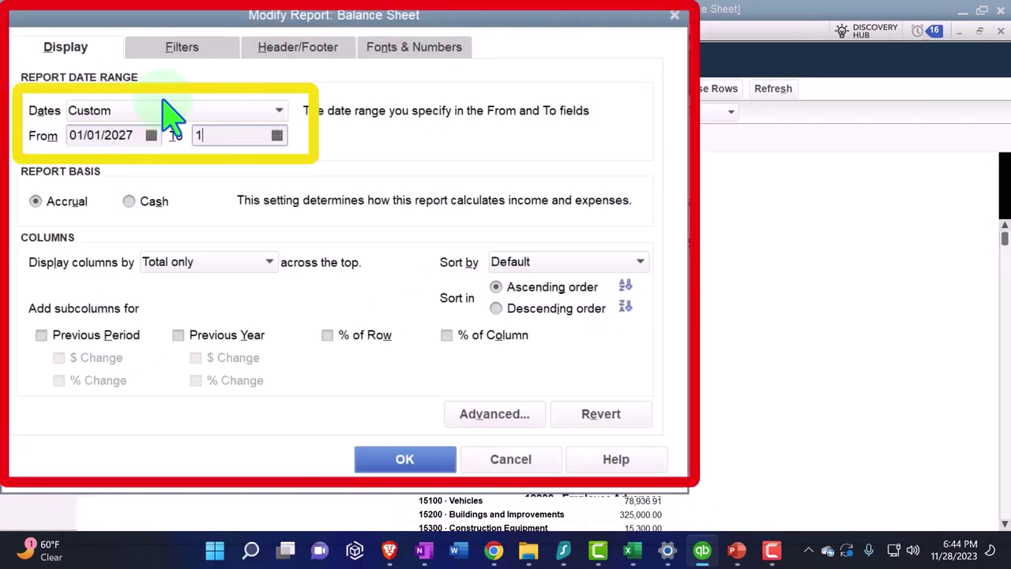
pyautogui.press('Tab')
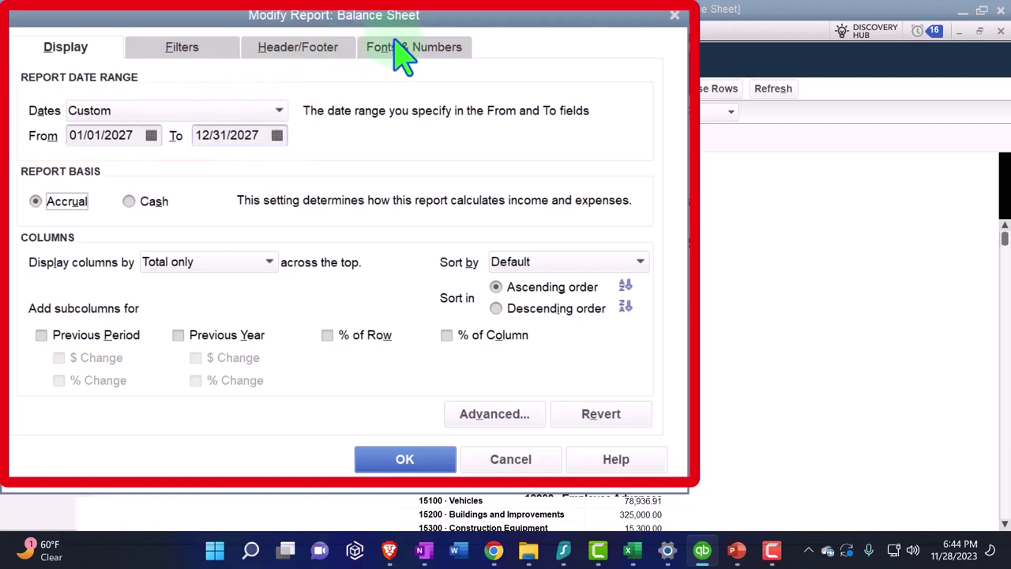
# Enlarge the column-label font to size 14, applying it to all related fonts.
pyautogui.click(403, 47)
pyautogui.click(310, 297)
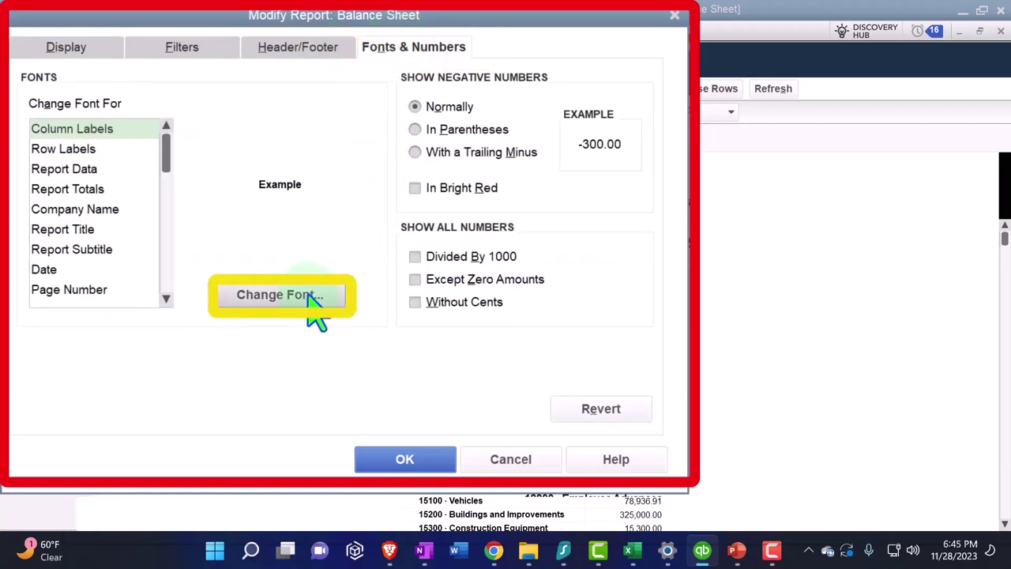
pyautogui.click(322, 238)
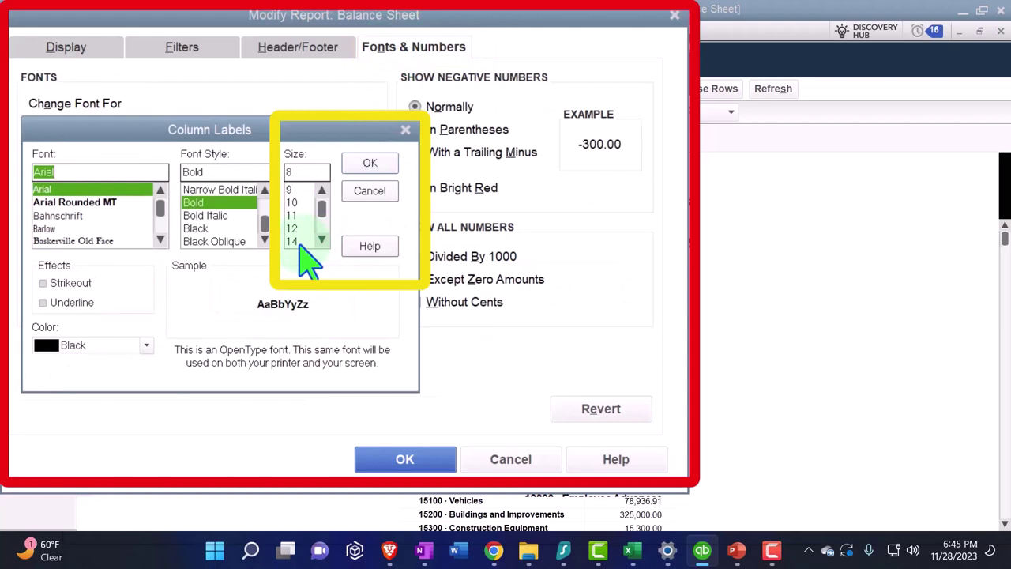
pyautogui.click(291, 241)
pyautogui.click(370, 163)
pyautogui.click(551, 211)
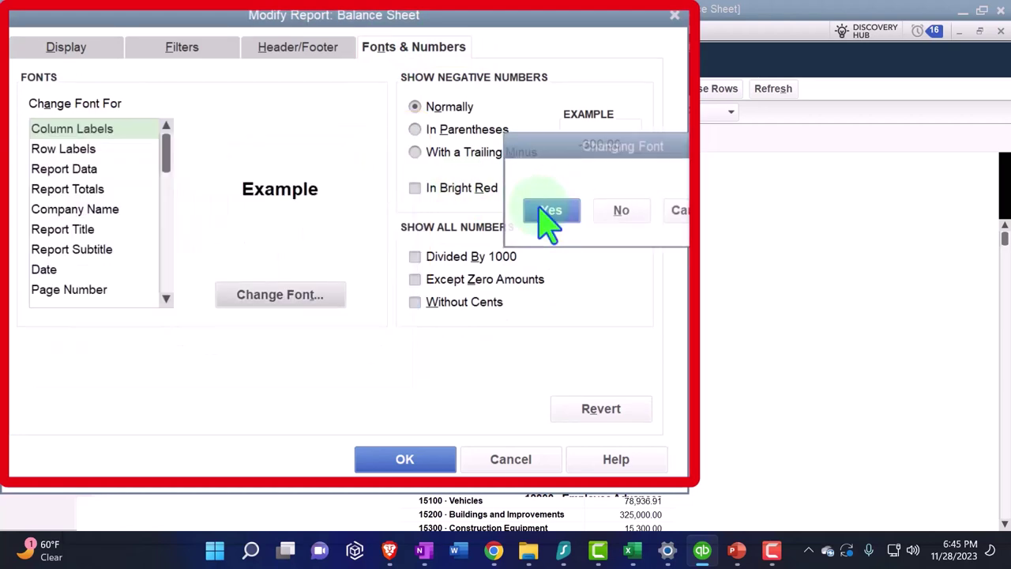
pyautogui.click(435, 462)
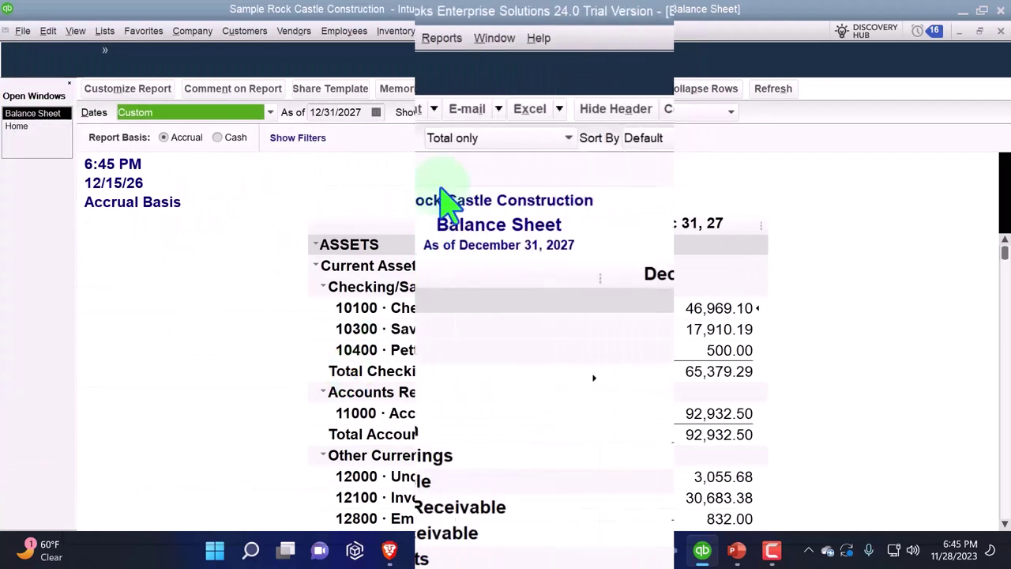
# Open the standard Profit & Loss report from Company & Financial reports.
pyautogui.click(450, 39)
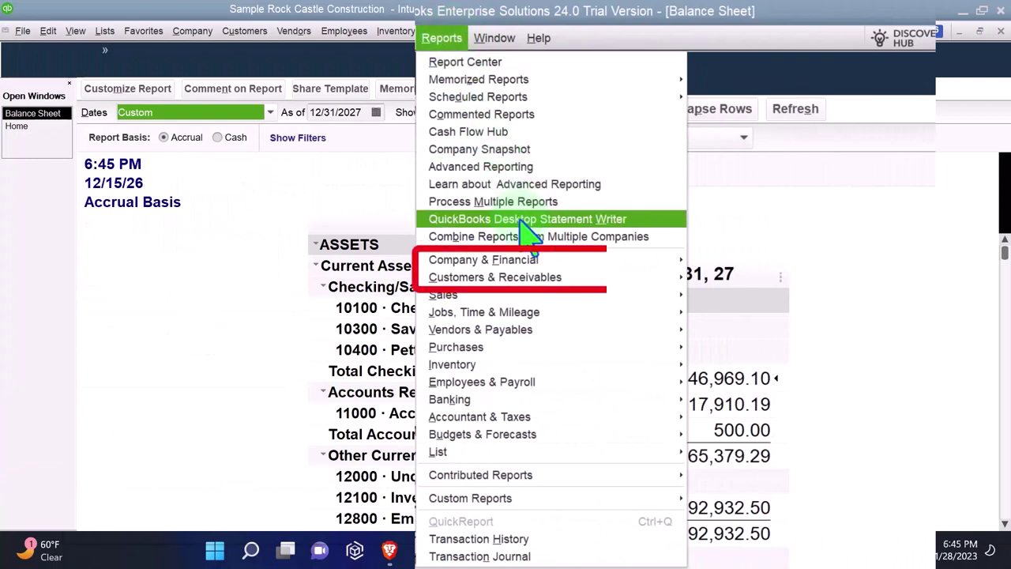
pyautogui.moveTo(605, 264)
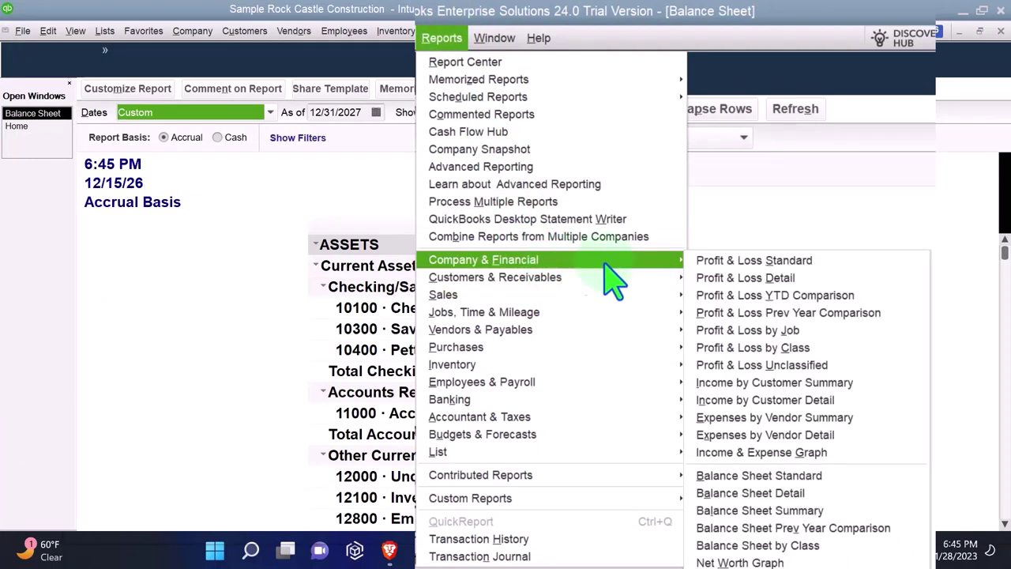
pyautogui.click(743, 262)
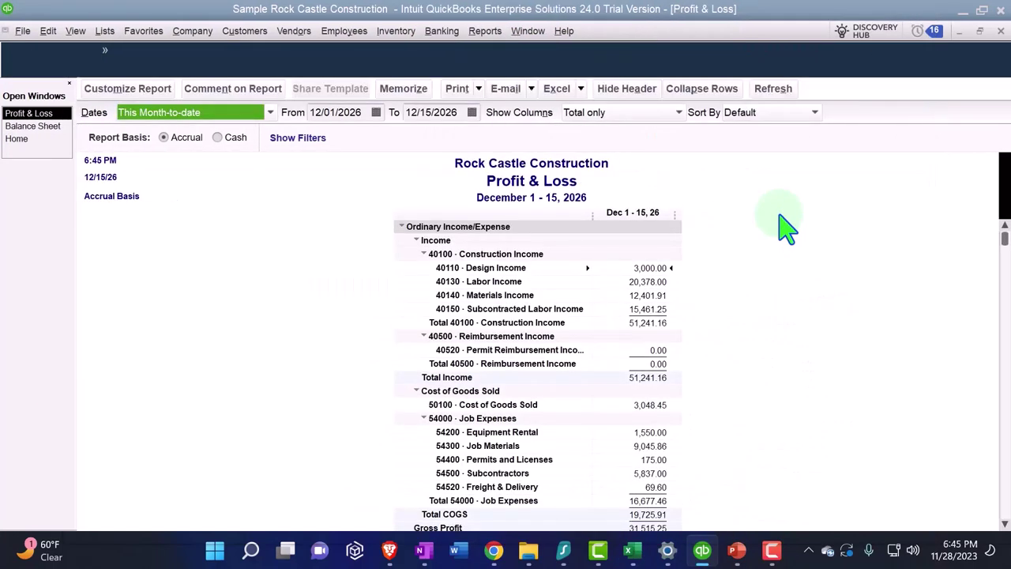
# Set the range to 01/01/2027–06/30/2027 and show the columns by Month.
pyautogui.press('Tab')
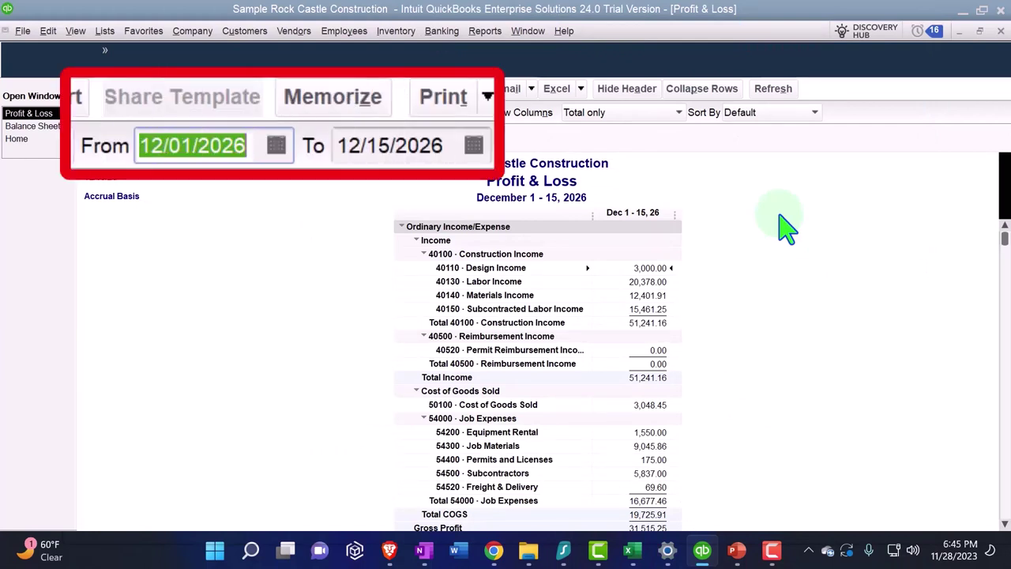
pyautogui.write('01/01/2027')
pyautogui.press('Tab')
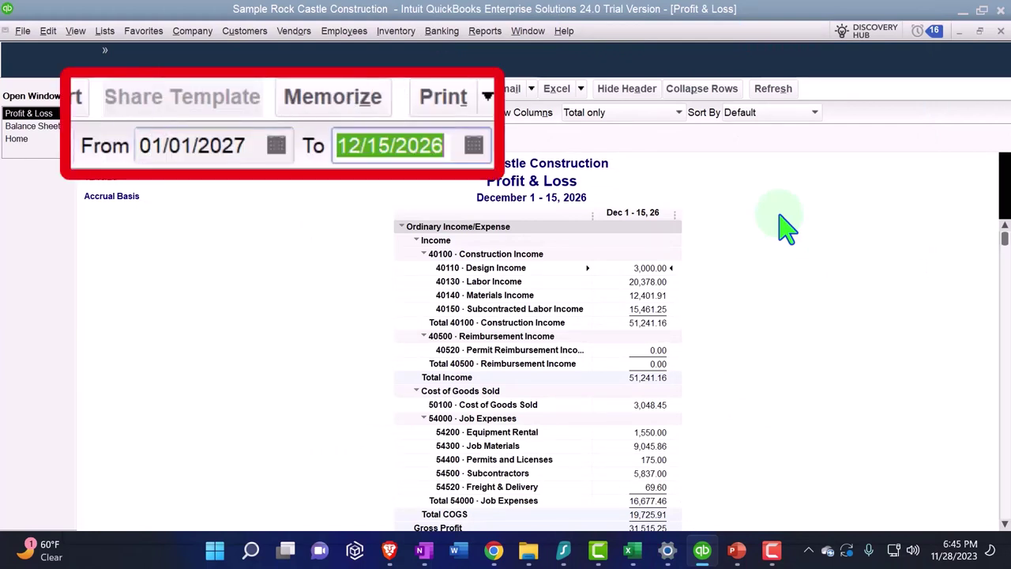
pyautogui.write('063027')
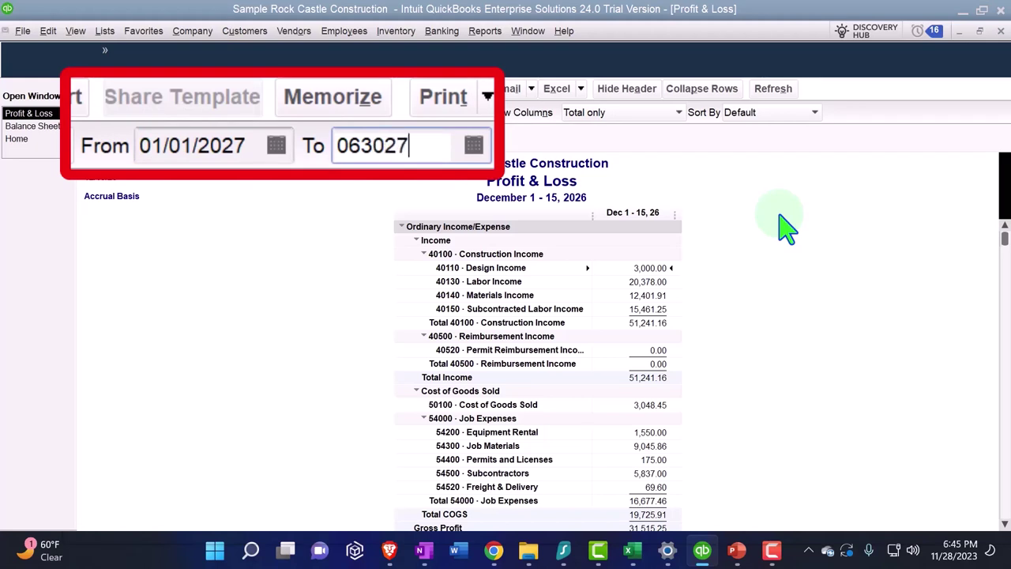
pyautogui.press('Tab')
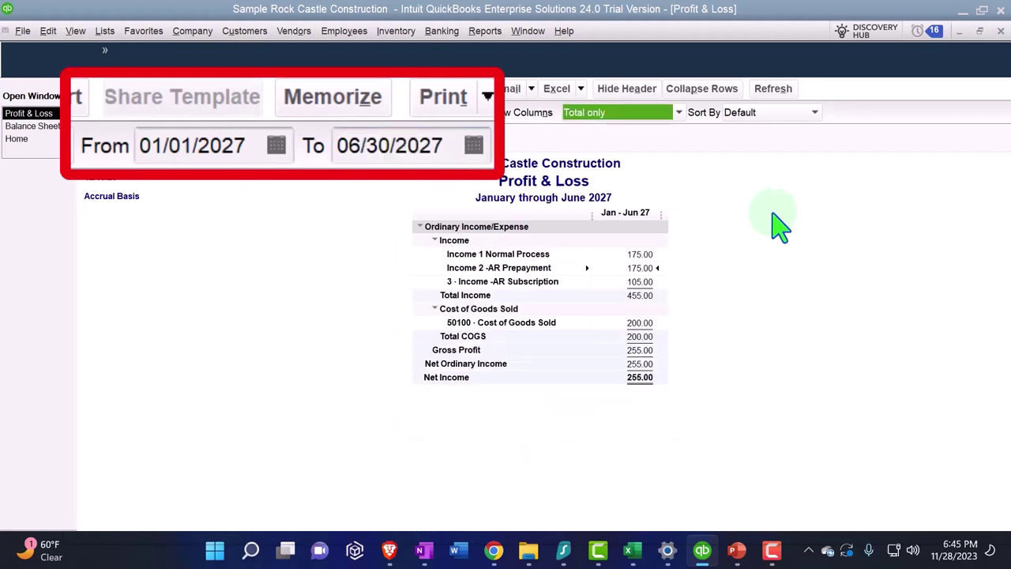
pyautogui.click(680, 113)
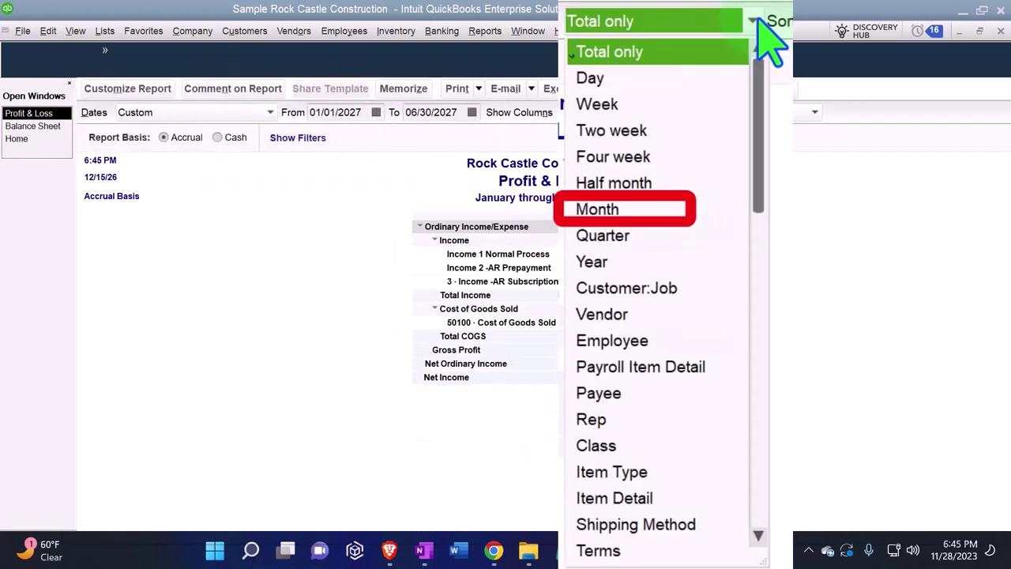
pyautogui.click(620, 210)
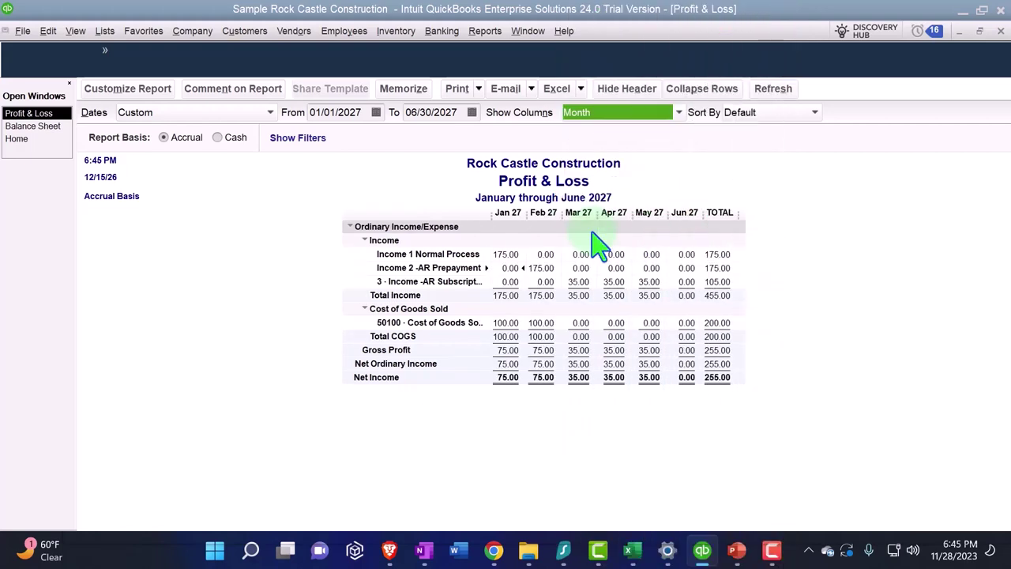
# Set the Profit & Loss column-label font to size 14, changing all related fonts too.
pyautogui.click(136, 93)
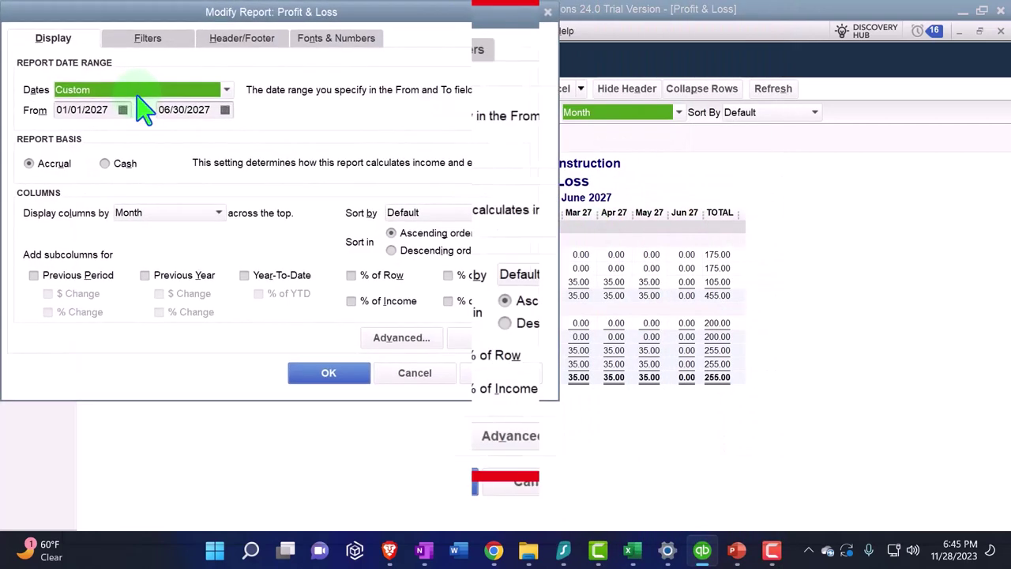
pyautogui.click(415, 50)
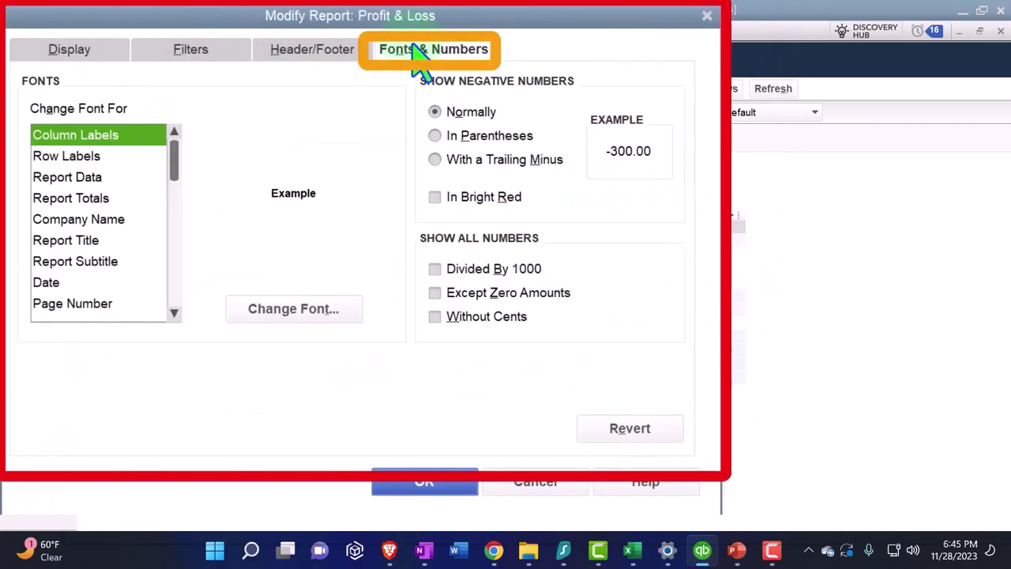
pyautogui.click(335, 318)
pyautogui.click(337, 251)
pyautogui.click(312, 253)
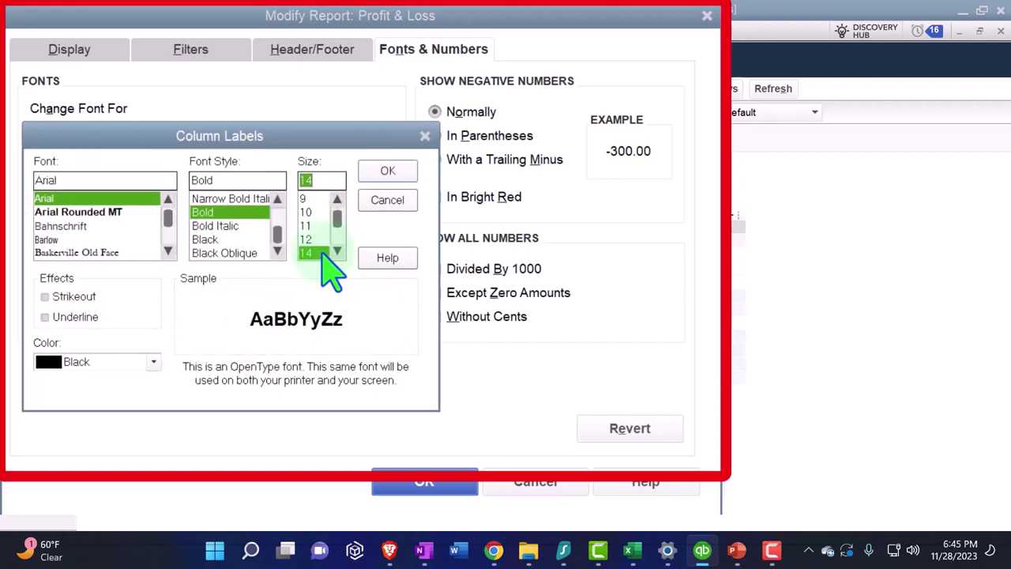
pyautogui.click(387, 173)
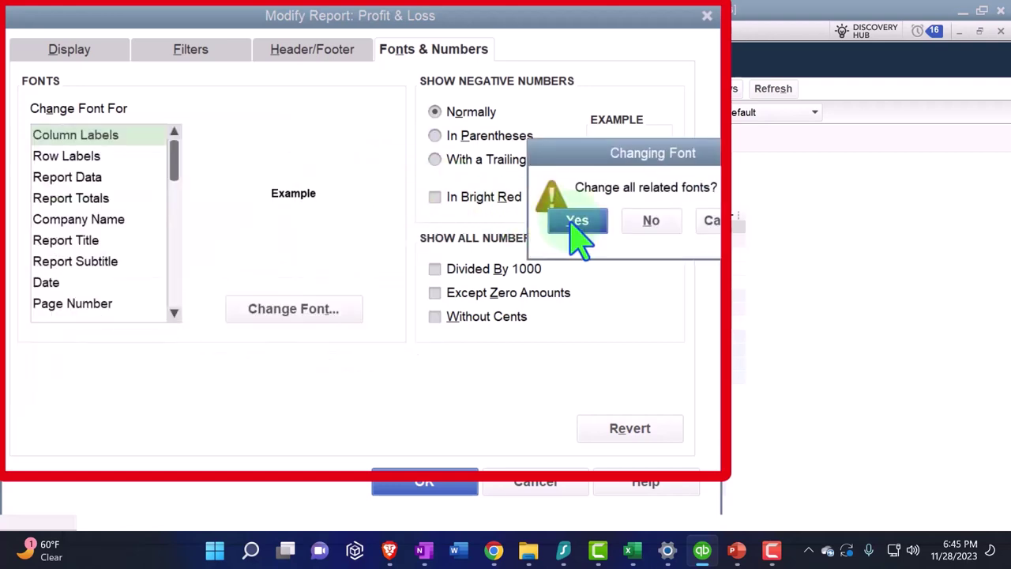
pyautogui.click(581, 231)
pyautogui.click(340, 373)
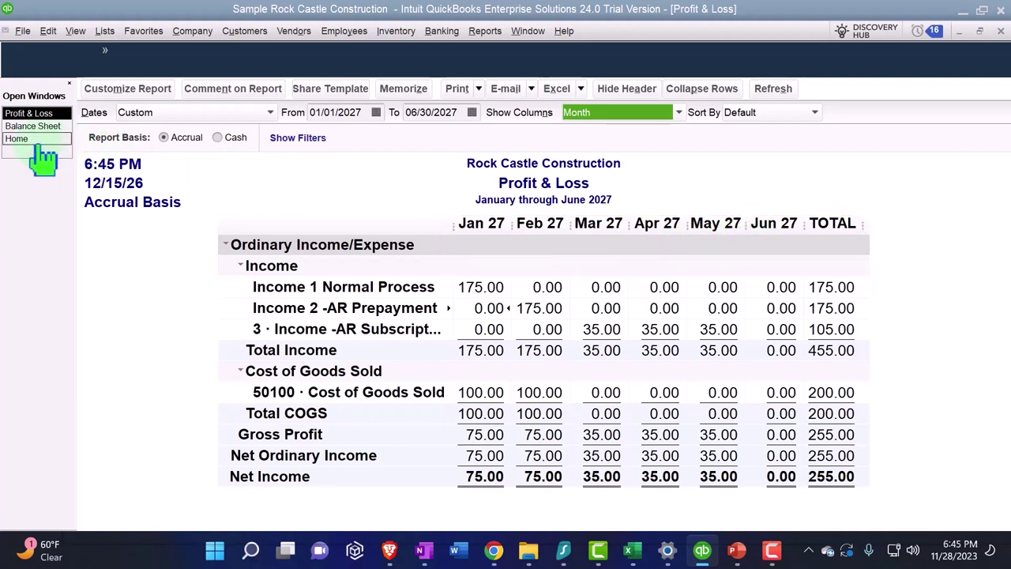
# Return to the Home page from the Open Windows list and pick the Estimates icon.
pyautogui.click(83, 212)
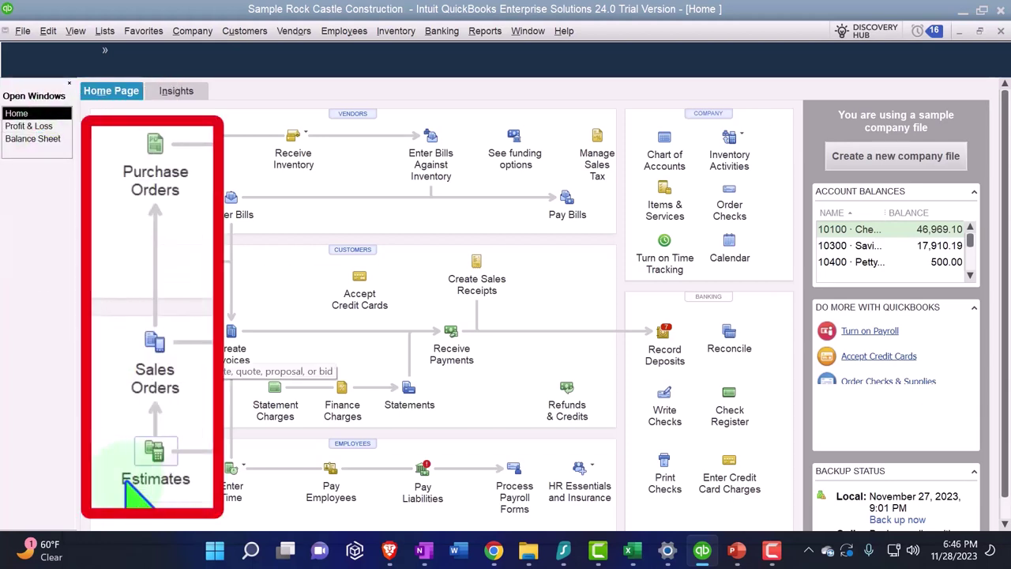
pyautogui.click(125, 483)
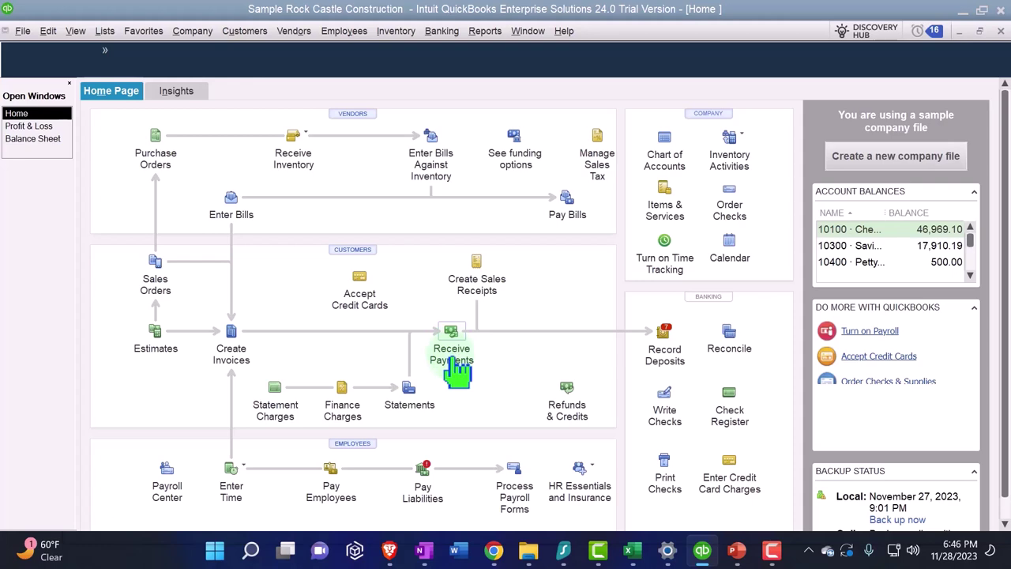
pyautogui.click(32, 139)
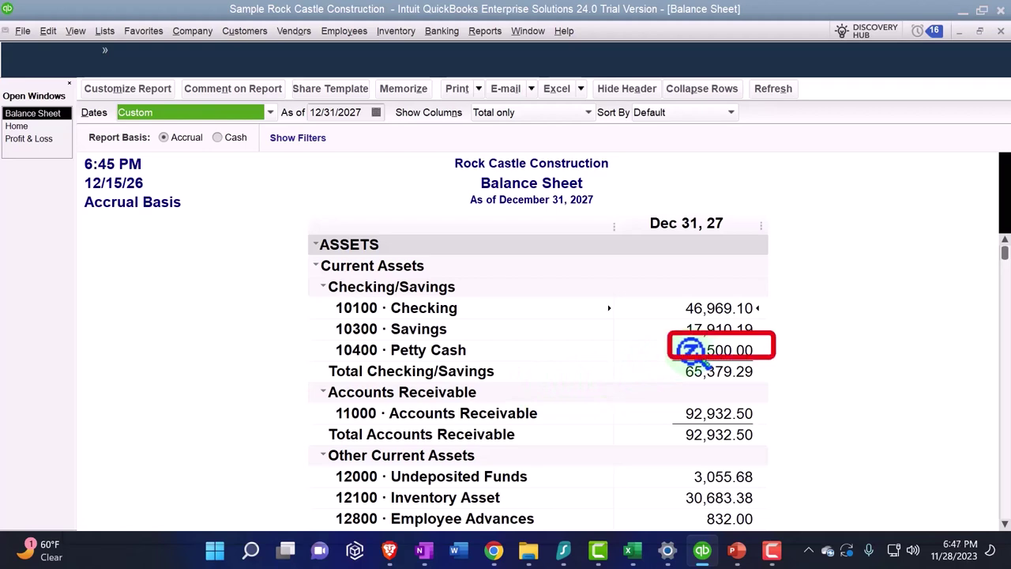
pyautogui.scroll(-2, 693, 353)
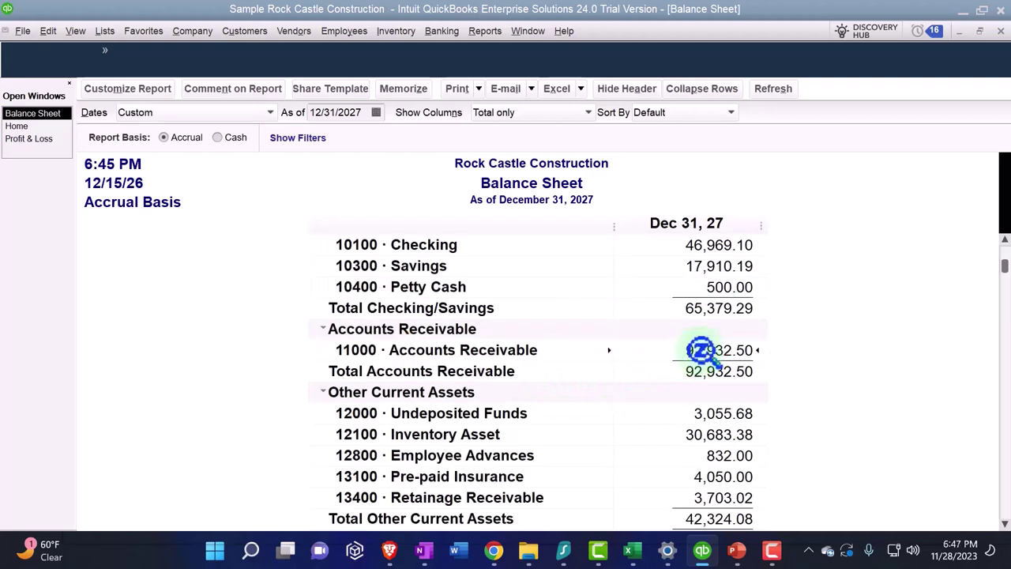
pyautogui.scroll(-5, 693, 354)
pyautogui.scroll(-3, 703, 351)
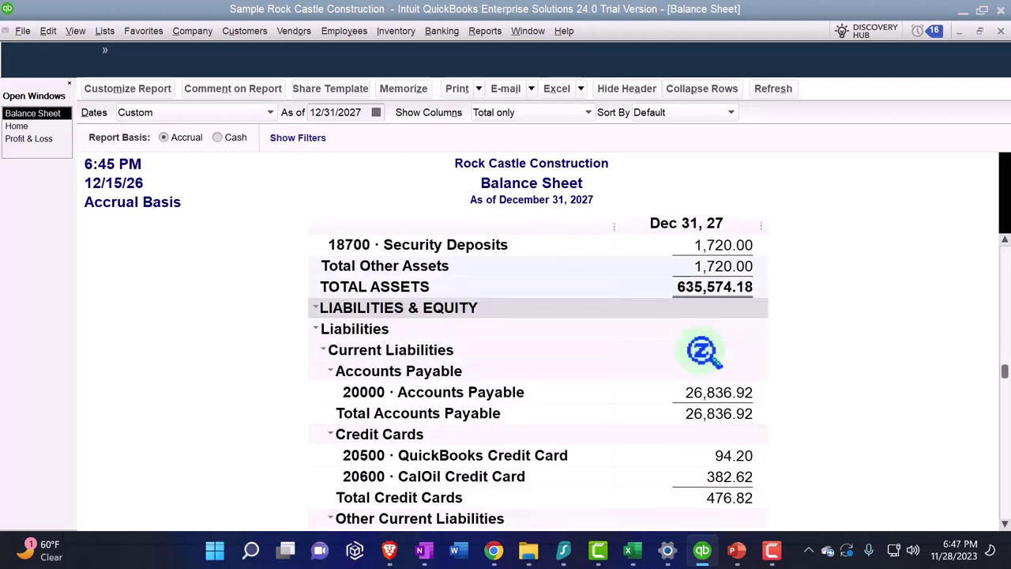
pyautogui.scroll(-1, 702, 351)
pyautogui.scroll(-1, 702, 351)
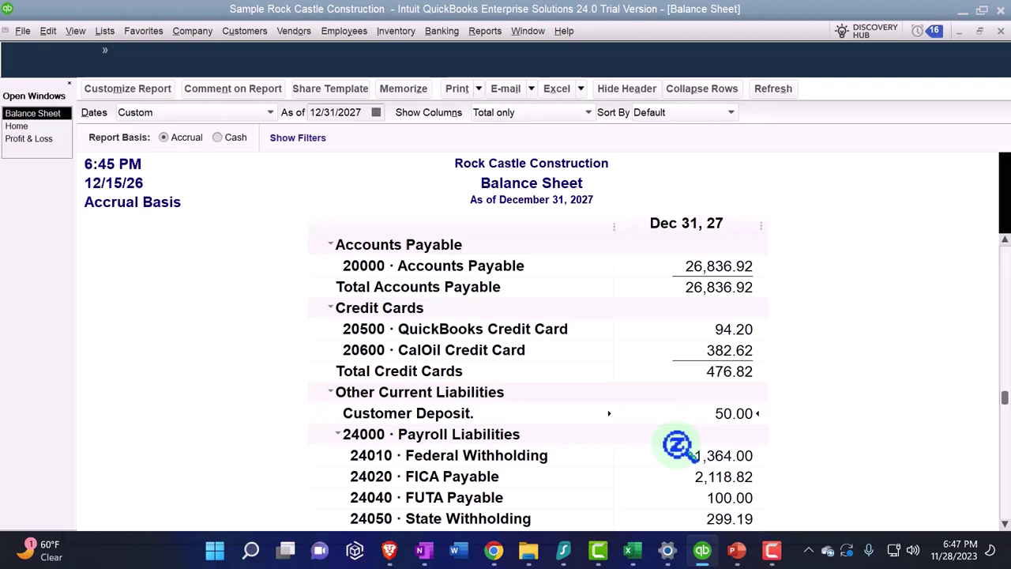
# Open the Customer Balance Detail report from Customers & Receivables.
pyautogui.click(485, 31)
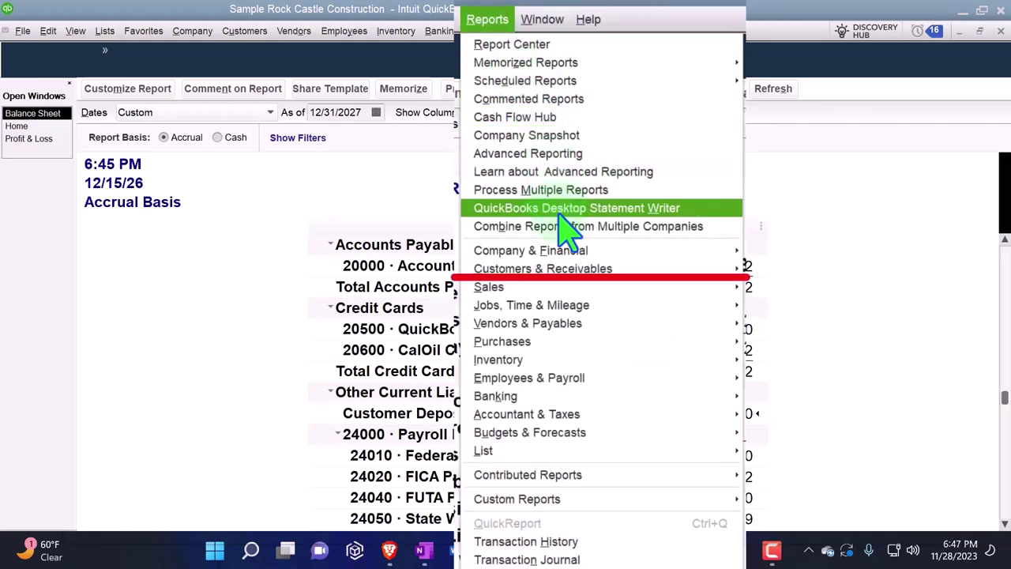
pyautogui.moveTo(632, 227)
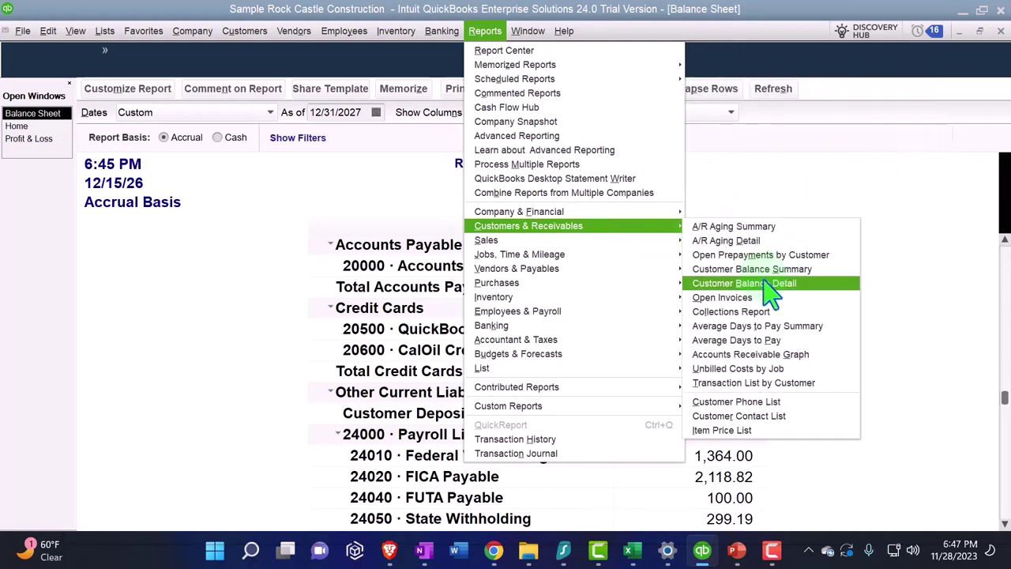
pyautogui.click(735, 284)
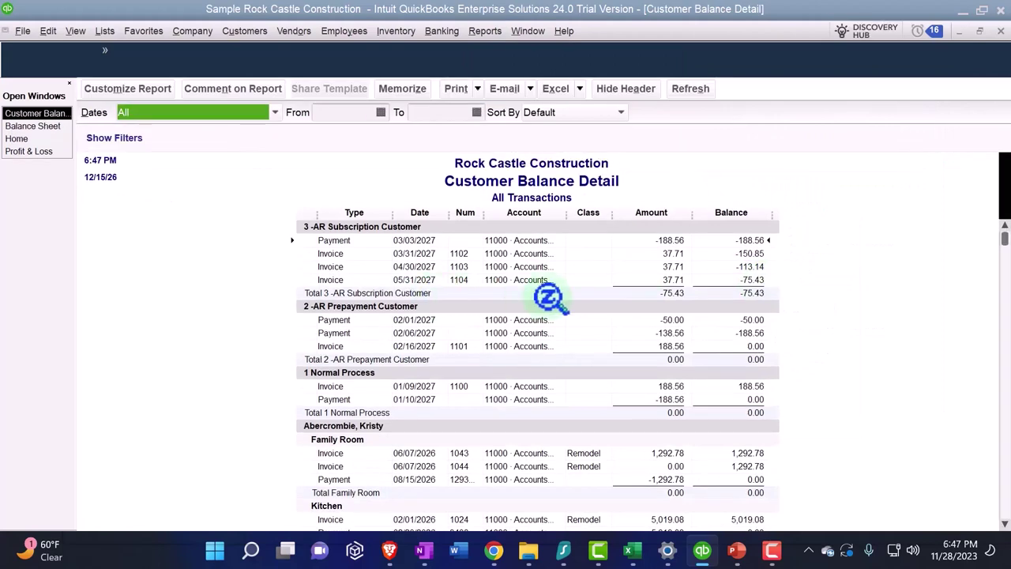
# Set the report's column-label font to size 12 and apply it to all related fonts.
pyautogui.click(94, 89)
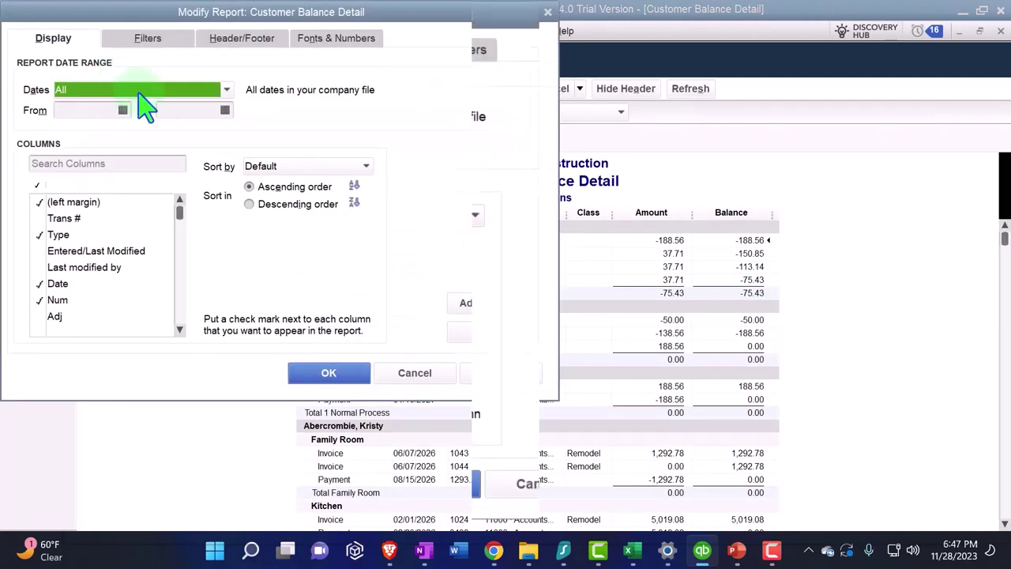
pyautogui.click(347, 39)
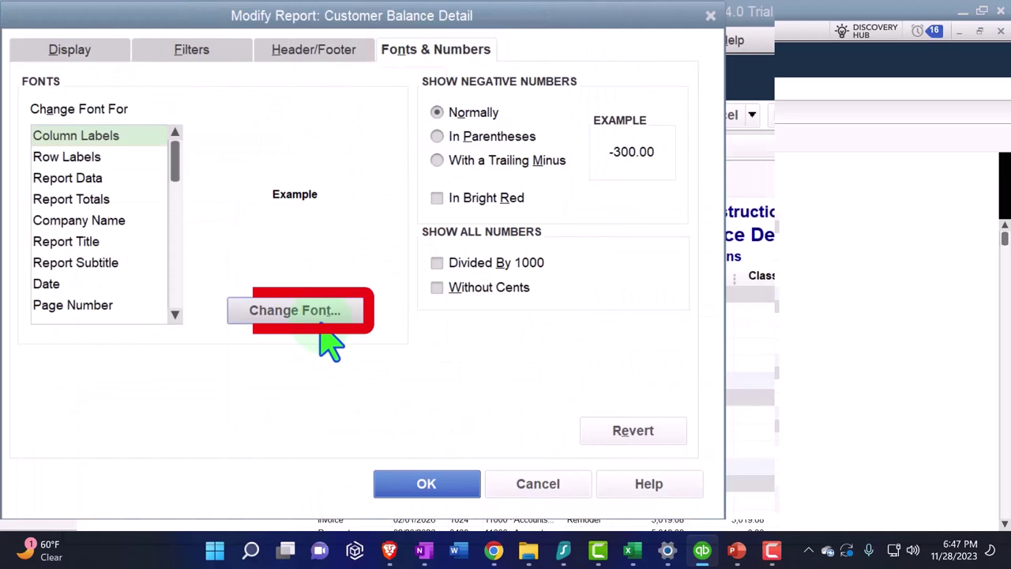
pyautogui.click(316, 315)
pyautogui.click(308, 240)
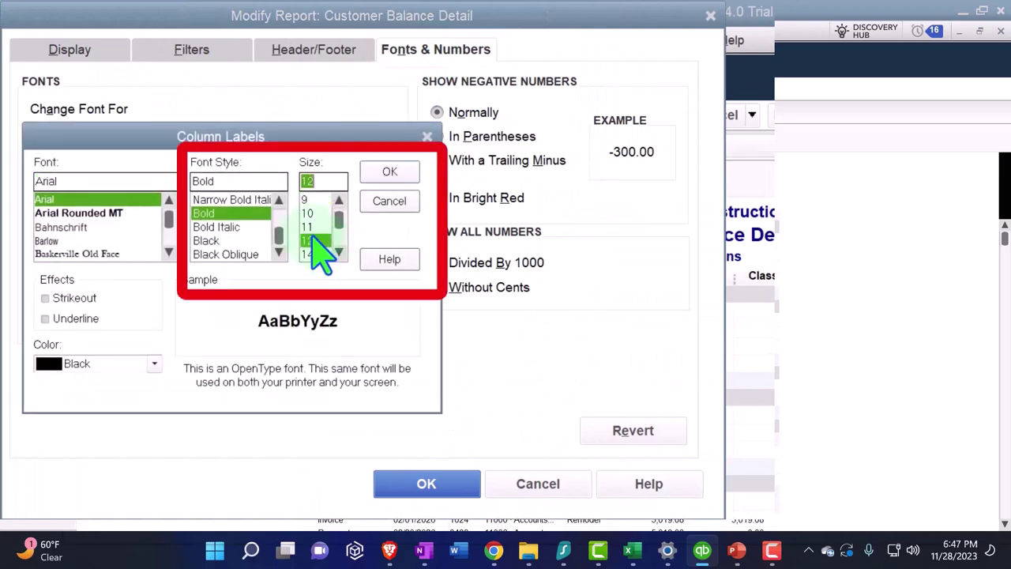
pyautogui.click(390, 172)
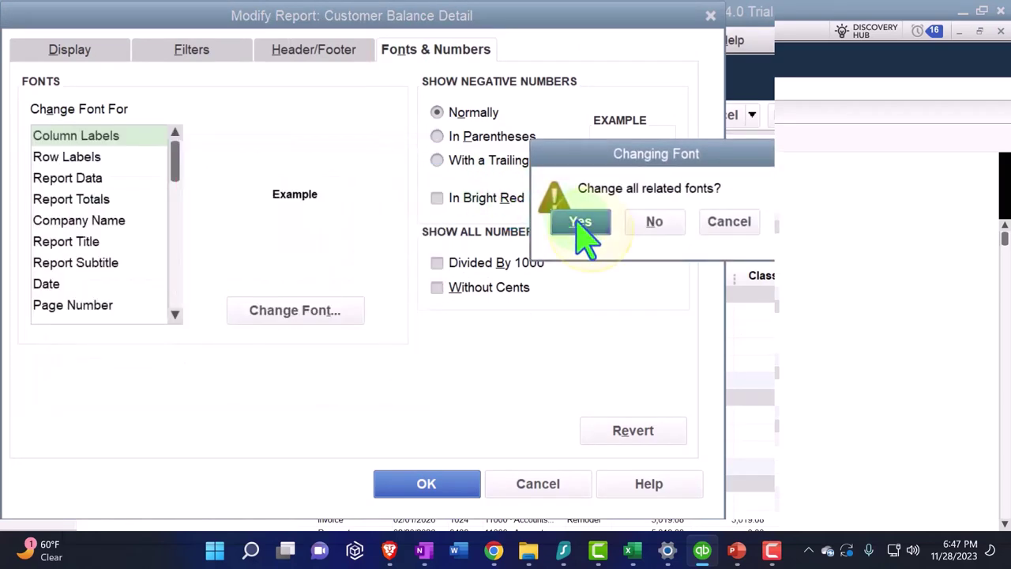
pyautogui.click(579, 224)
pyautogui.click(427, 482)
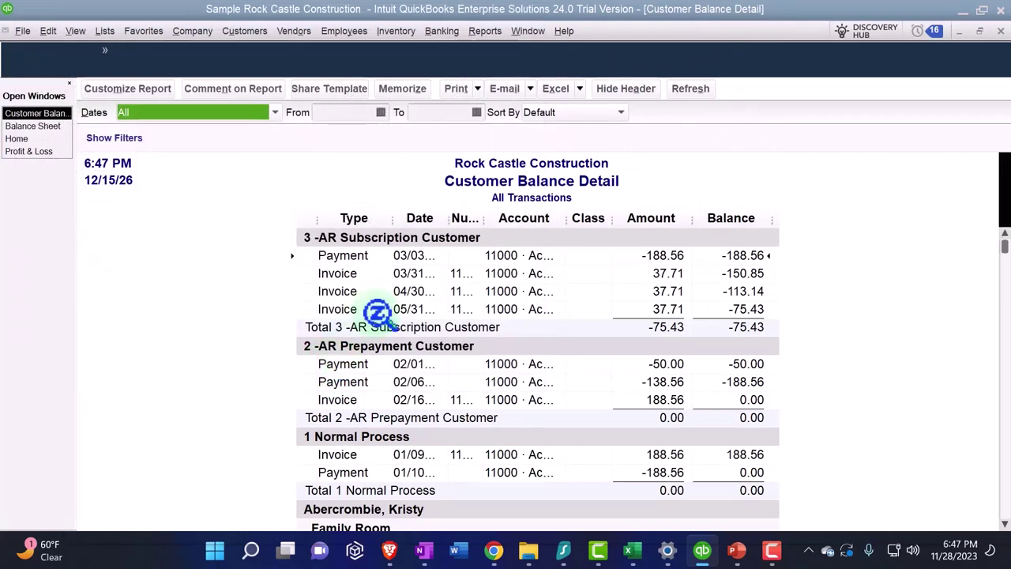
# Open the Open Prepayments by Customer report from Customers & Receivables.
pyautogui.click(484, 30)
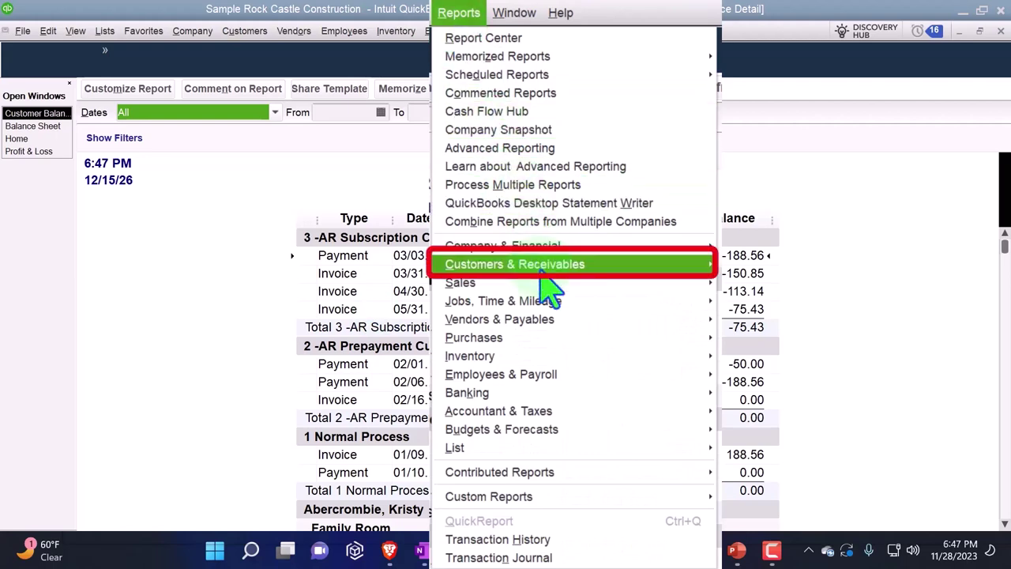
pyautogui.moveTo(553, 267)
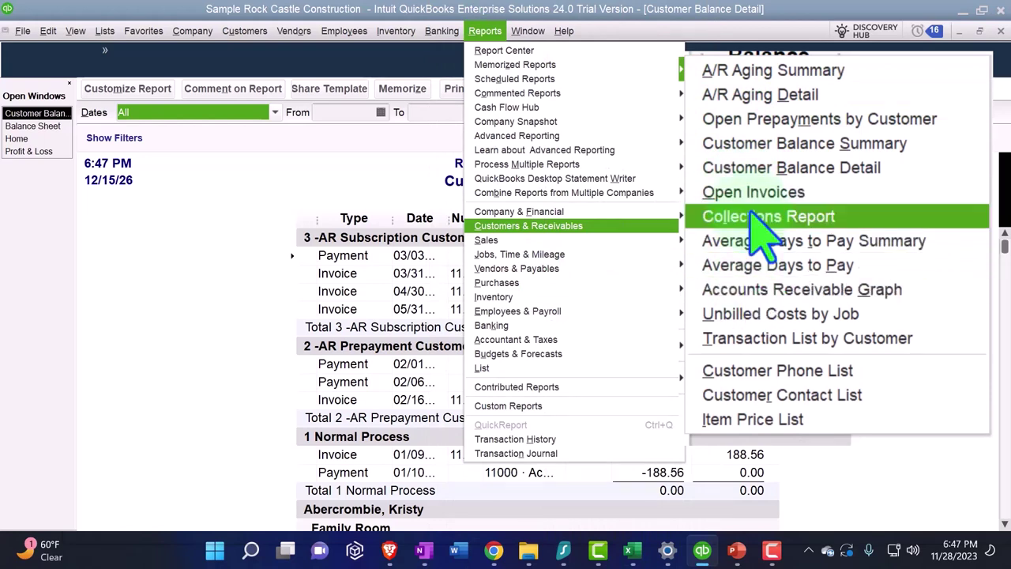
pyautogui.click(759, 120)
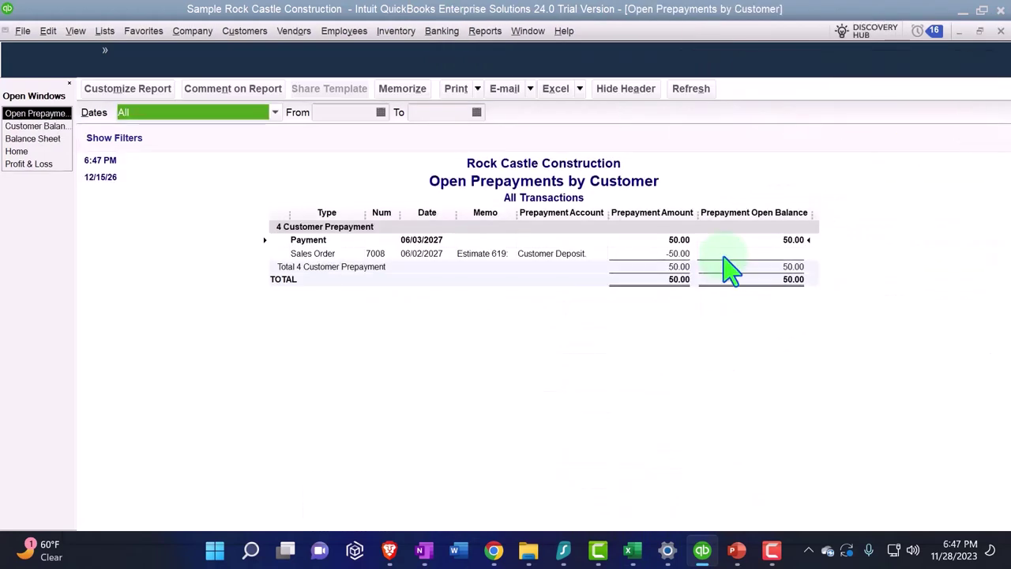
# Enlarge the report's column-label font to size 12, applying it to all related fonts.
pyautogui.click(138, 93)
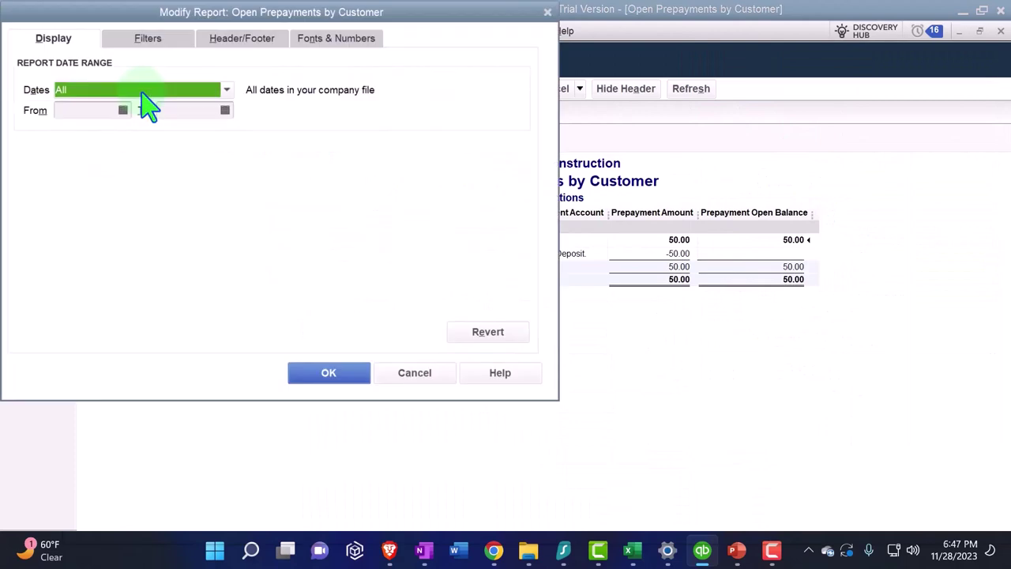
pyautogui.click(427, 57)
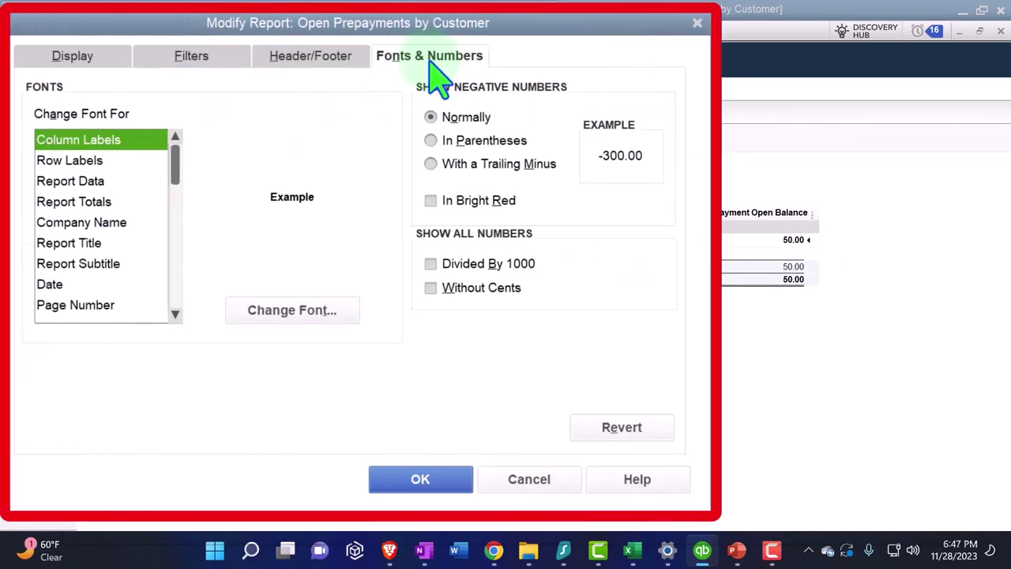
pyautogui.click(328, 307)
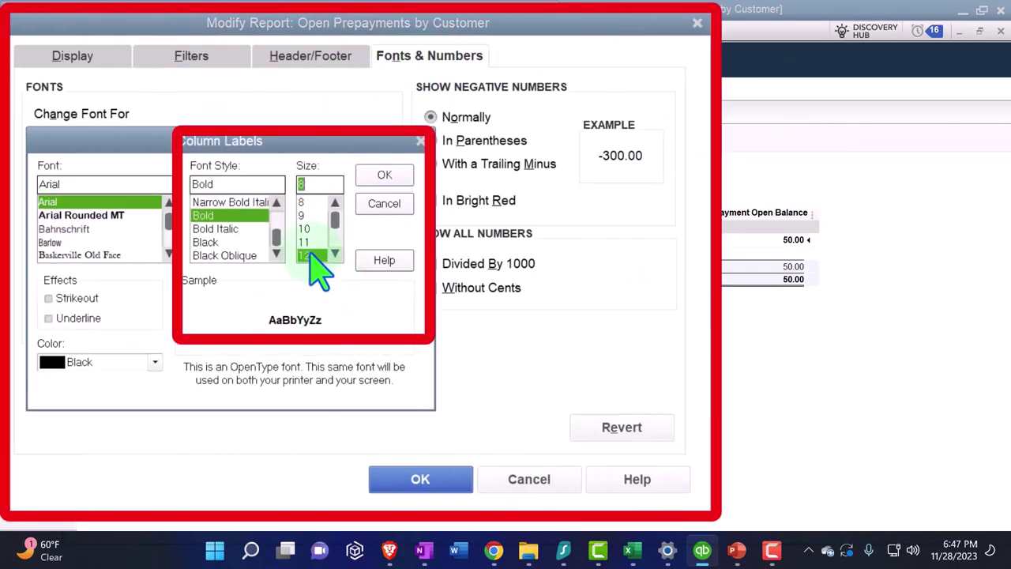
pyautogui.click(382, 176)
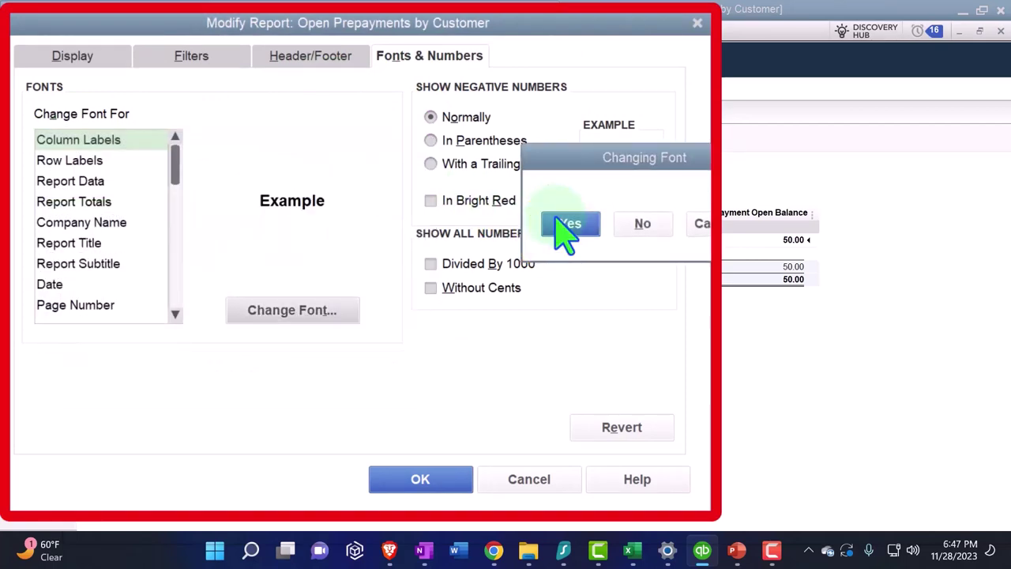
pyautogui.click(563, 225)
pyautogui.click(420, 479)
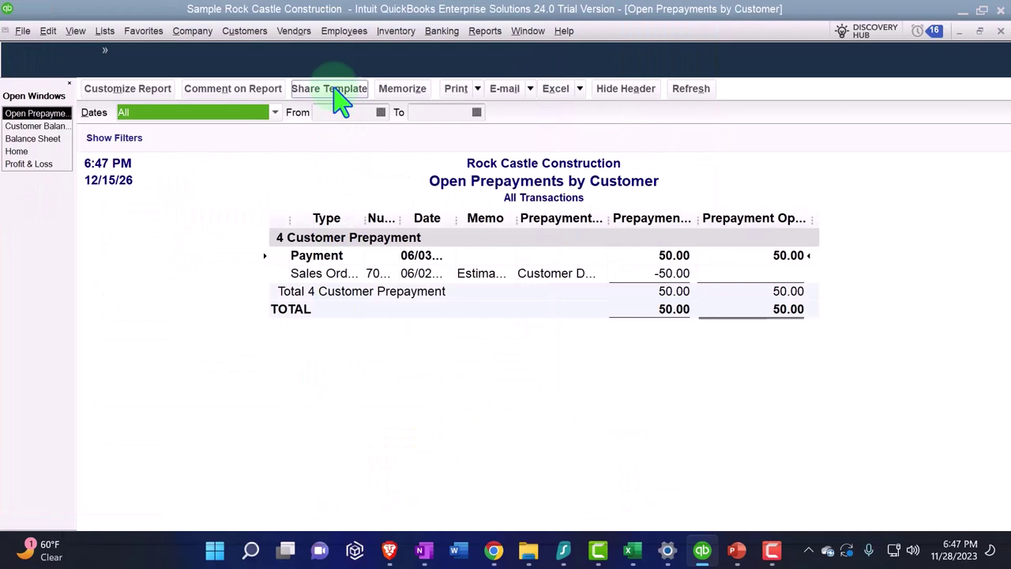
# Open the Customer Center and select sales order 7008 in the customer's transactions.
pyautogui.click(245, 30)
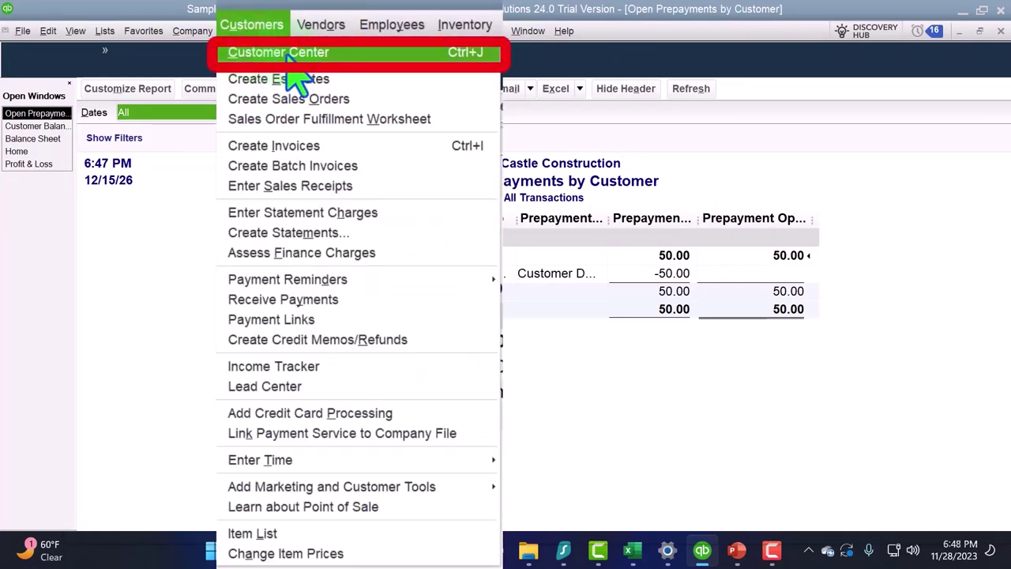
pyautogui.click(324, 52)
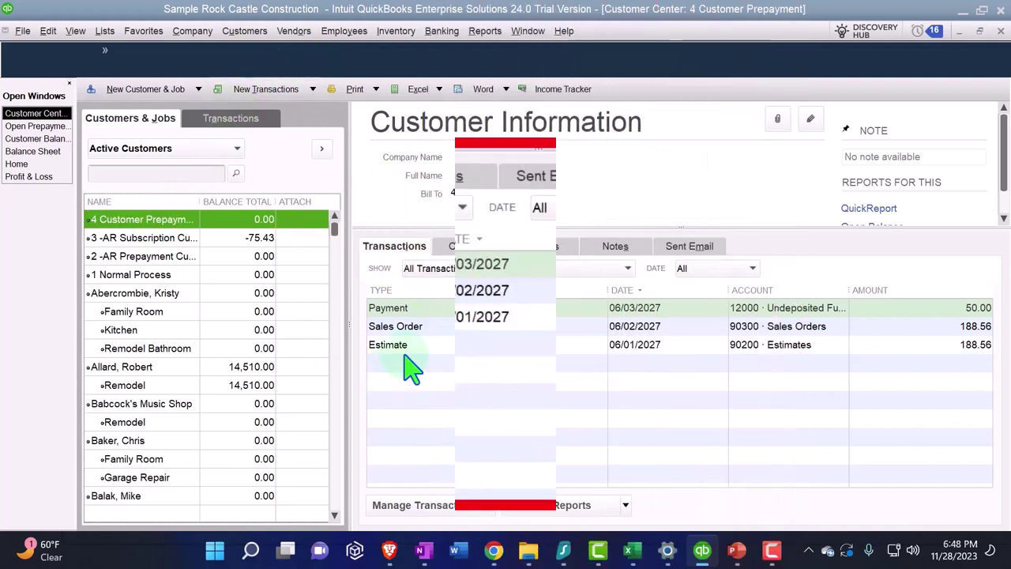
pyautogui.click(415, 326)
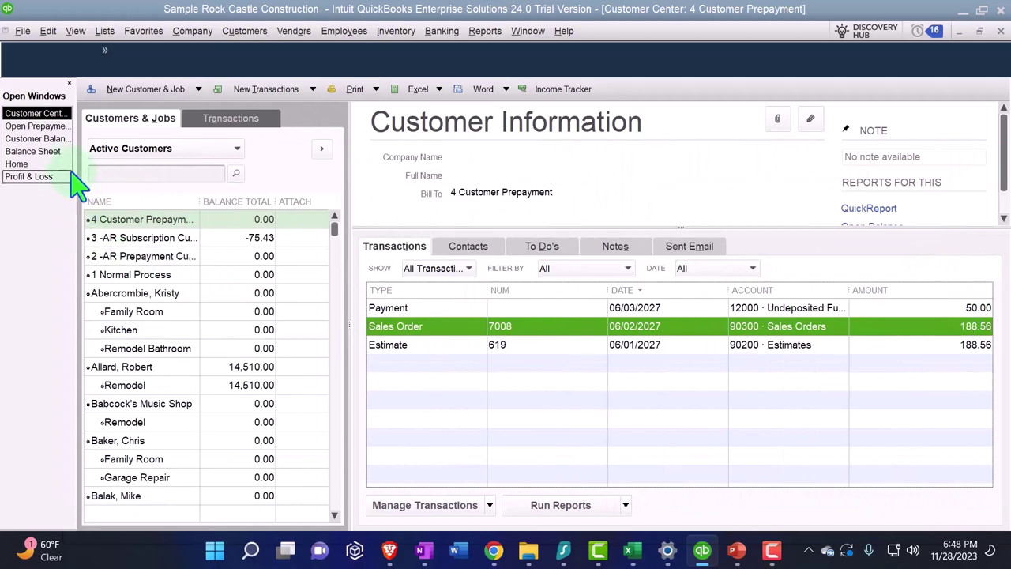
# Visit the Home page and Customer Balance Detail report, then return to the Customer Center.
pyautogui.click(24, 163)
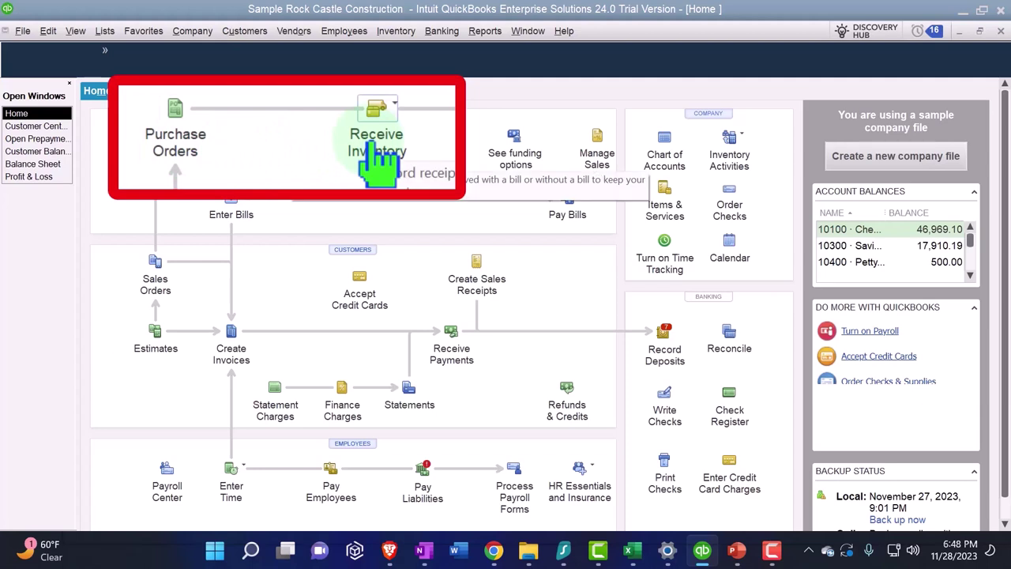
pyautogui.click(41, 153)
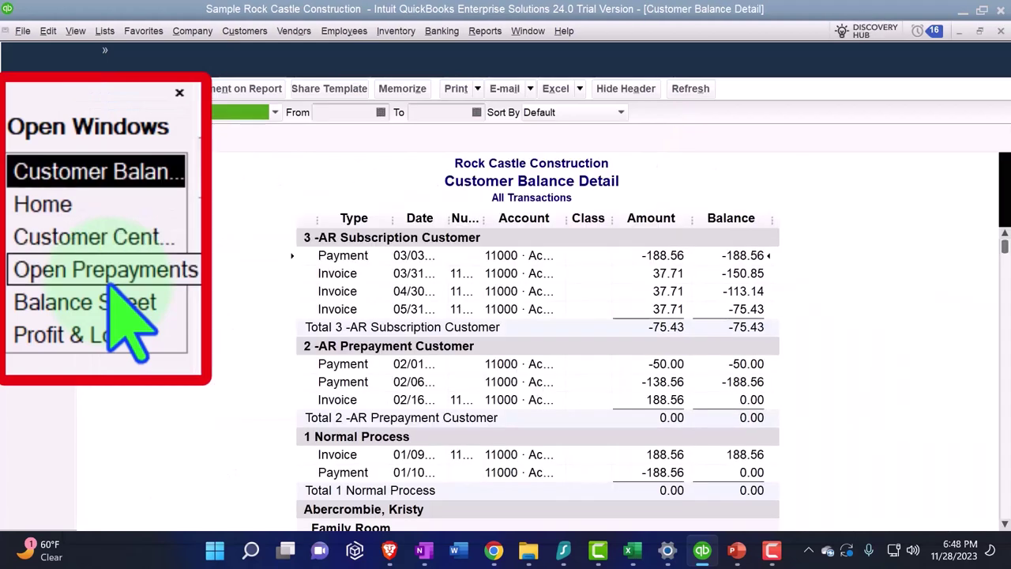
pyautogui.click(87, 237)
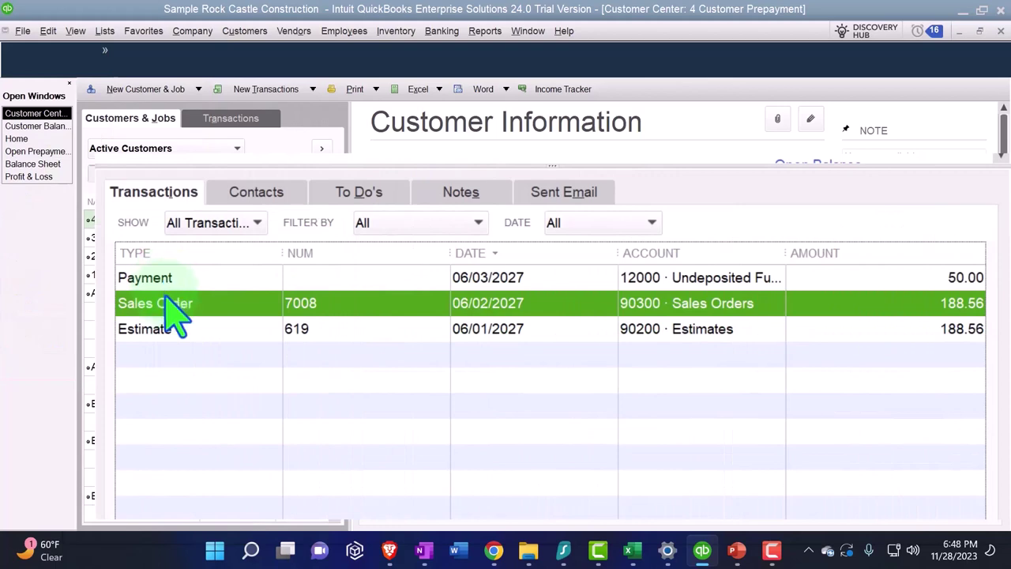
# Open sales order 7008 and create a purchase order for all allowed items.
pyautogui.doubleClick(166, 304)
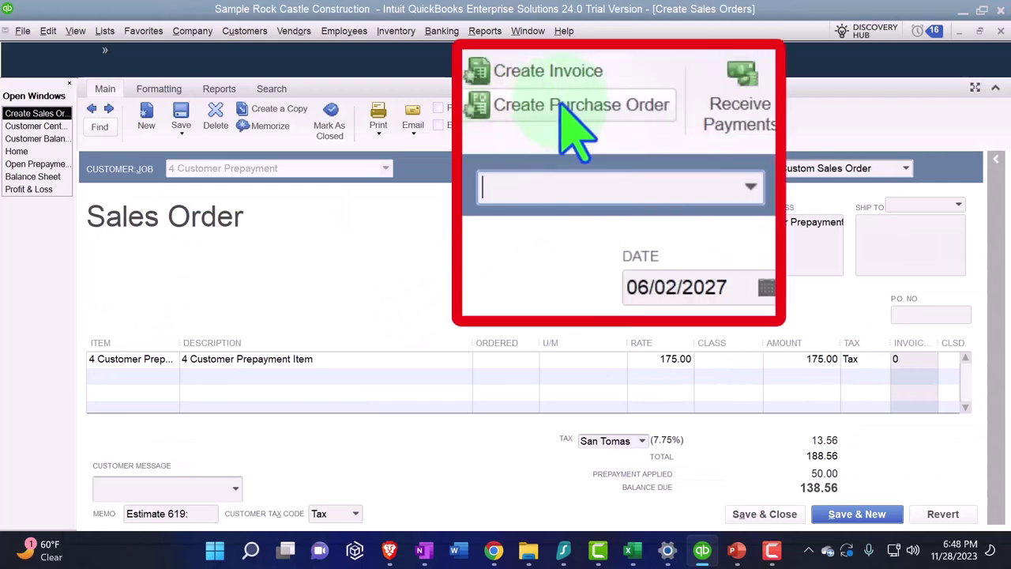
pyautogui.click(562, 128)
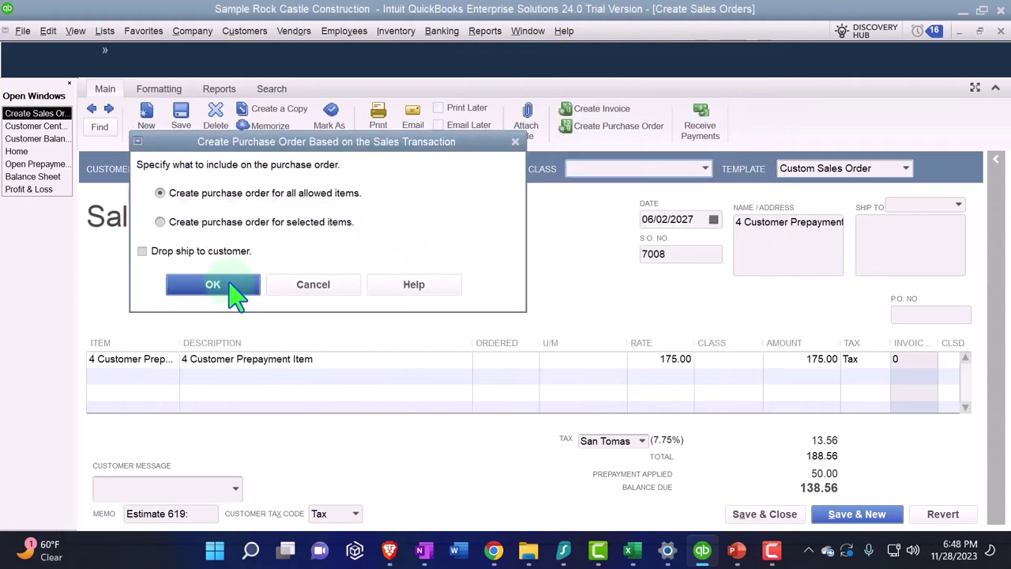
pyautogui.click(262, 283)
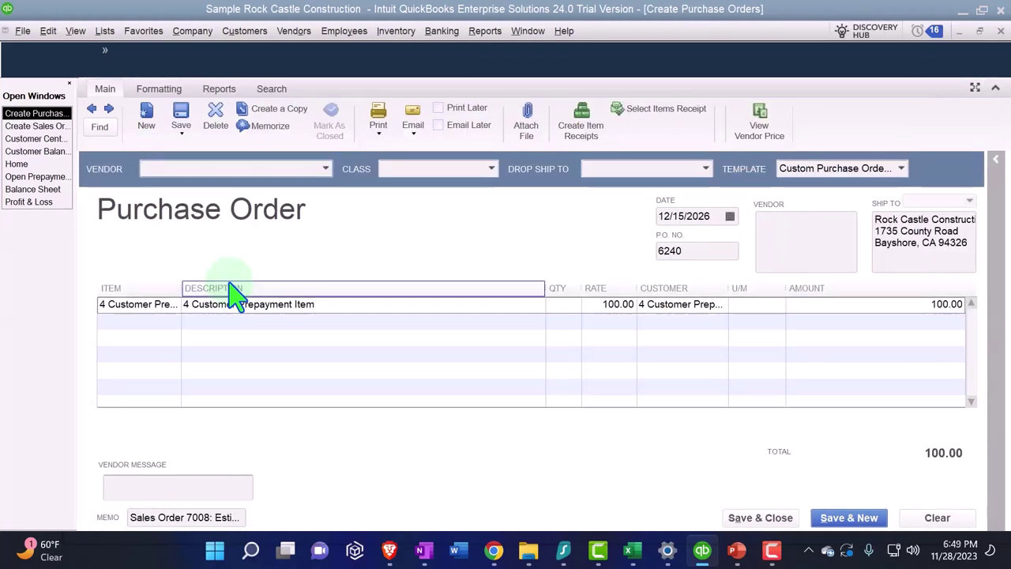
# Quick-add Customer Prepayment Vendor as the PO vendor and date the order 06/04/2027.
pyautogui.write('Cus')
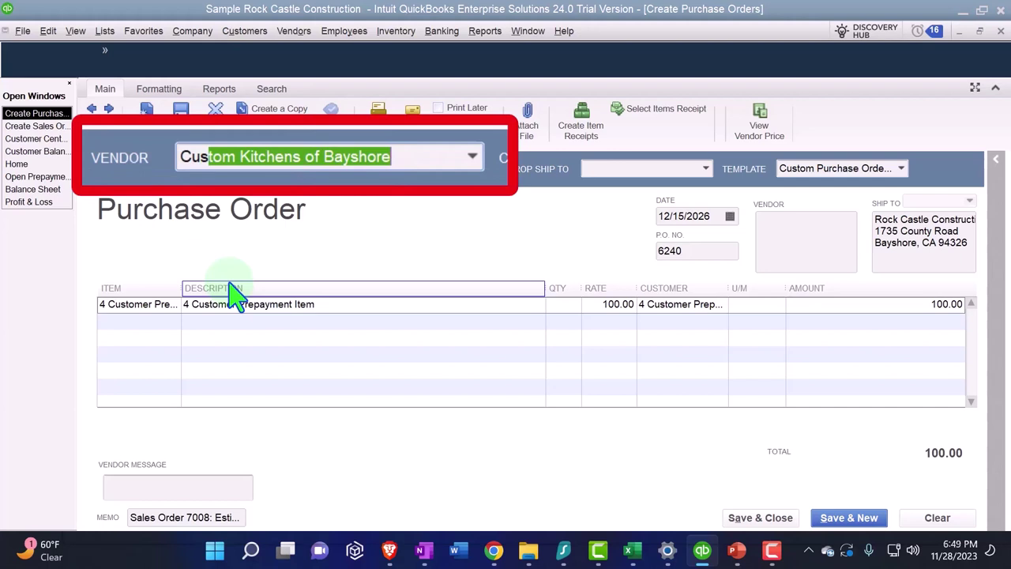
pyautogui.write('tomer Prepayment Vendor')
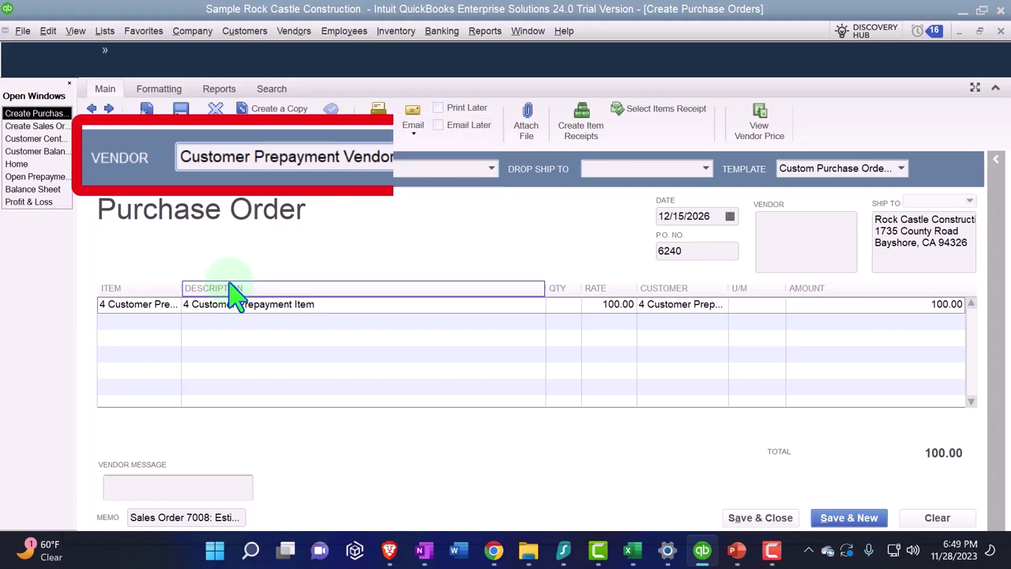
pyautogui.press('Tab')
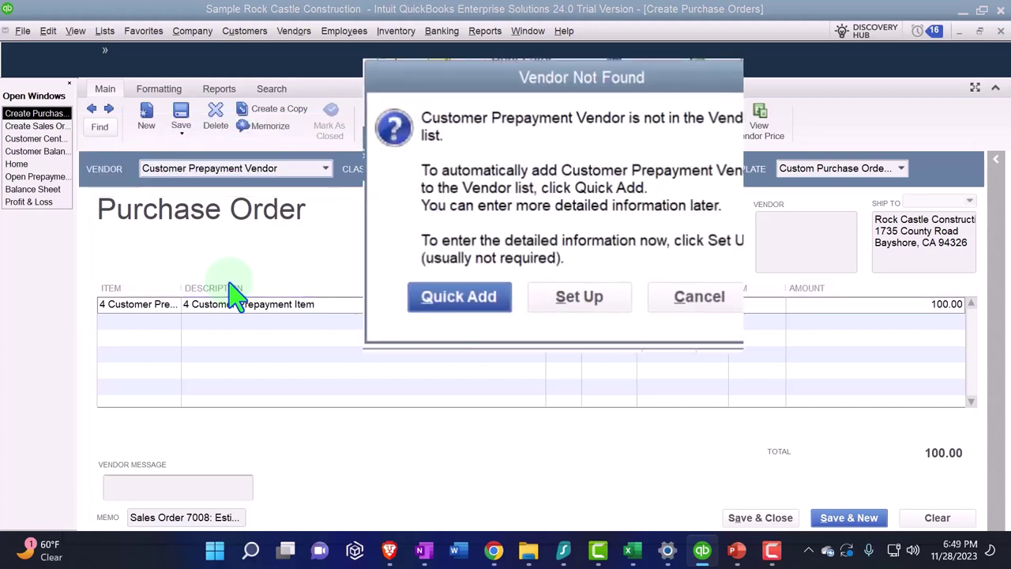
pyautogui.click(463, 316)
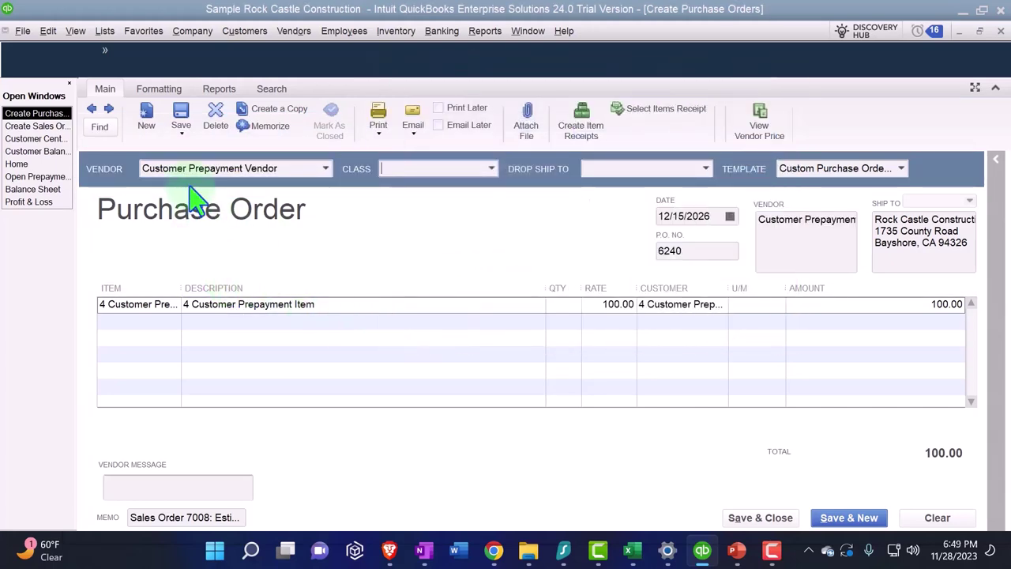
pyautogui.press('Tab')
pyautogui.press('Tab')
pyautogui.press('Tab')
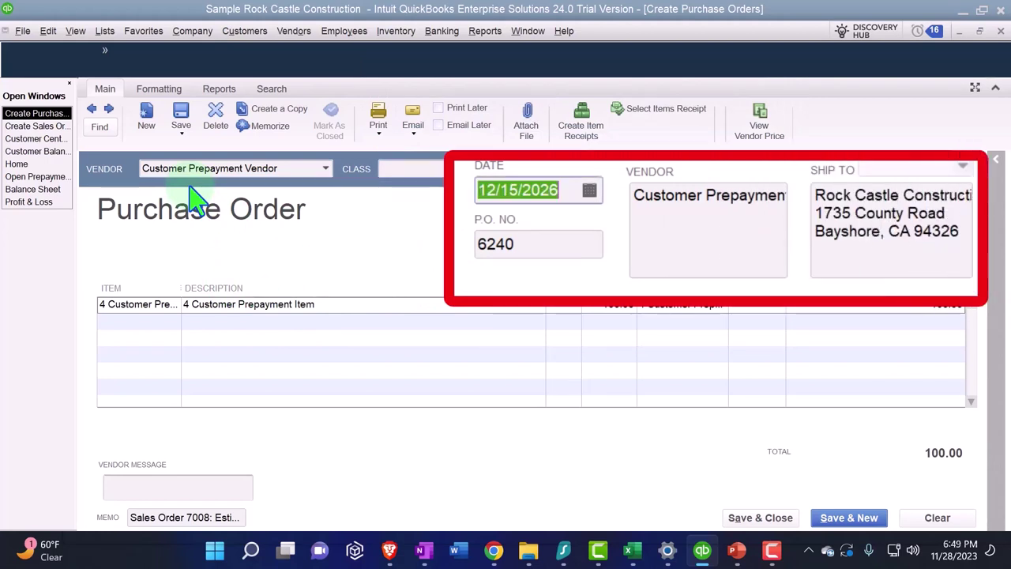
pyautogui.write('06')
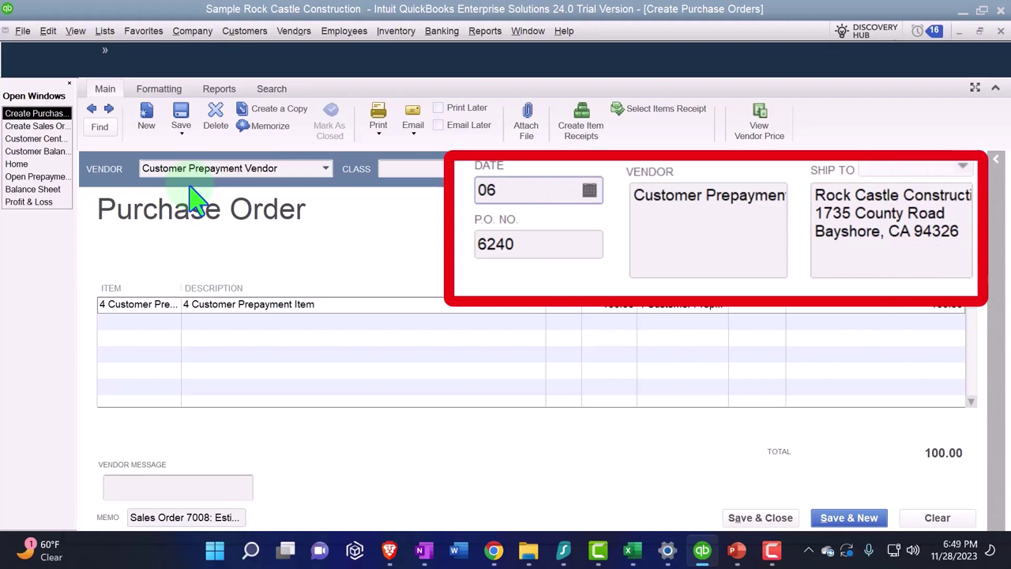
pyautogui.write('/04/2027')
pyautogui.press('Tab')
pyautogui.press('Tab')
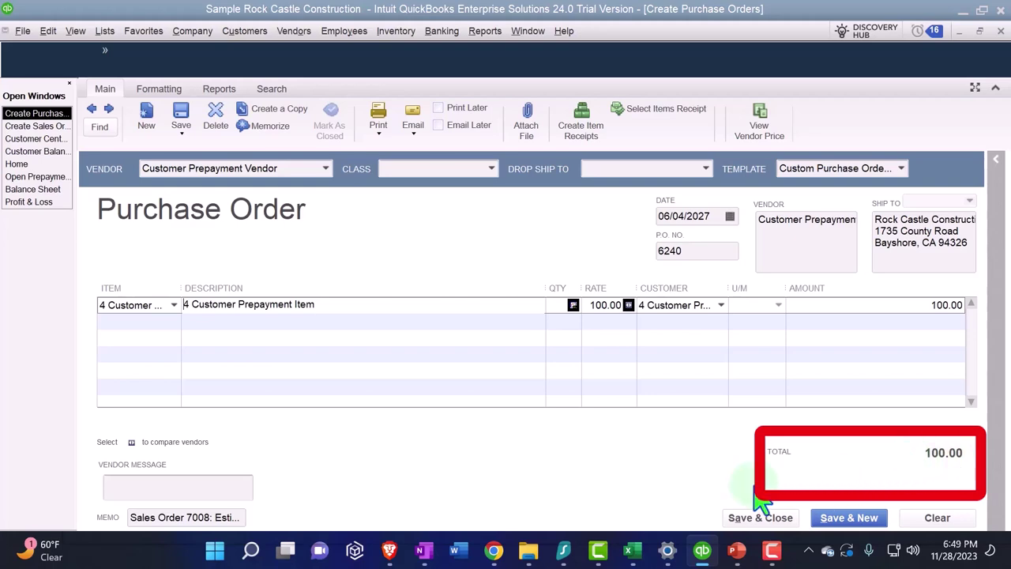
pyautogui.click(632, 551)
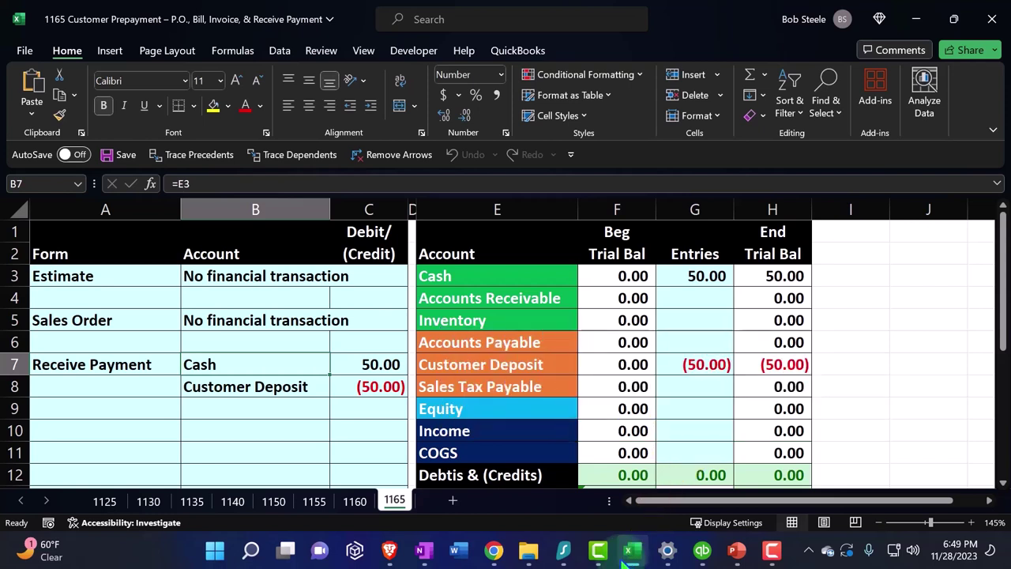
# Enter 'Purchase Order' in A10 and copy 'No financial transaction' from B3 into B10.
pyautogui.click(125, 429)
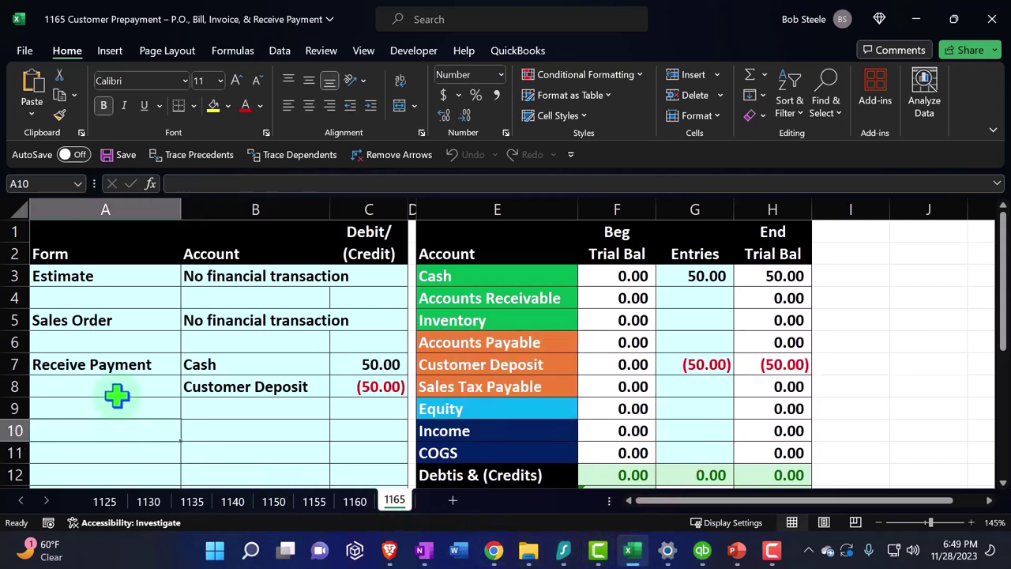
pyautogui.write('Purchase Order')
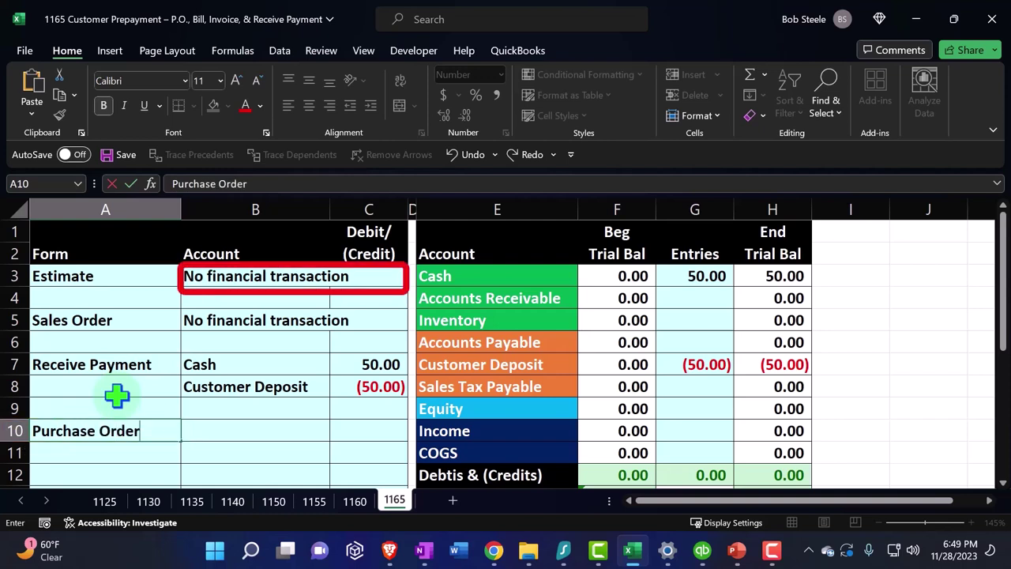
pyautogui.click(223, 276)
pyautogui.hotkey('ctrl', 'c')
pyautogui.click(226, 433)
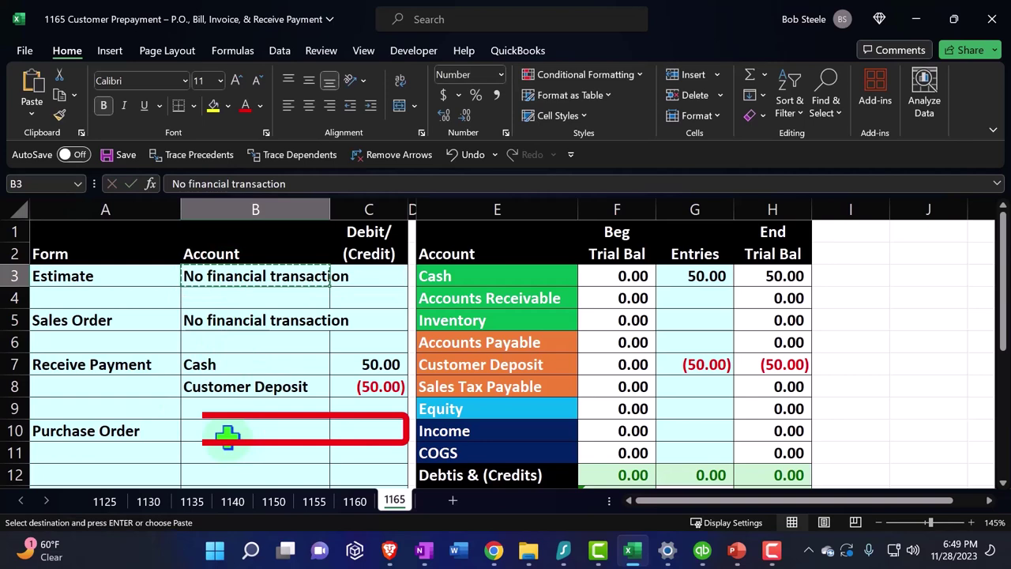
pyautogui.hotkey('ctrl', 'v')
# Save and close the purchase order, then close the sales order window.
pyautogui.click(918, 20)
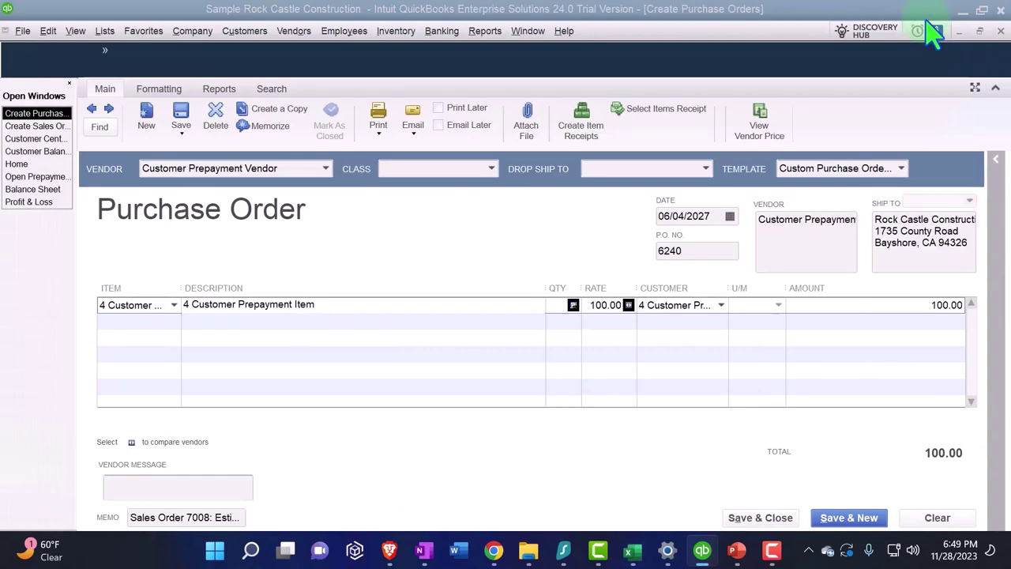
pyautogui.click(764, 520)
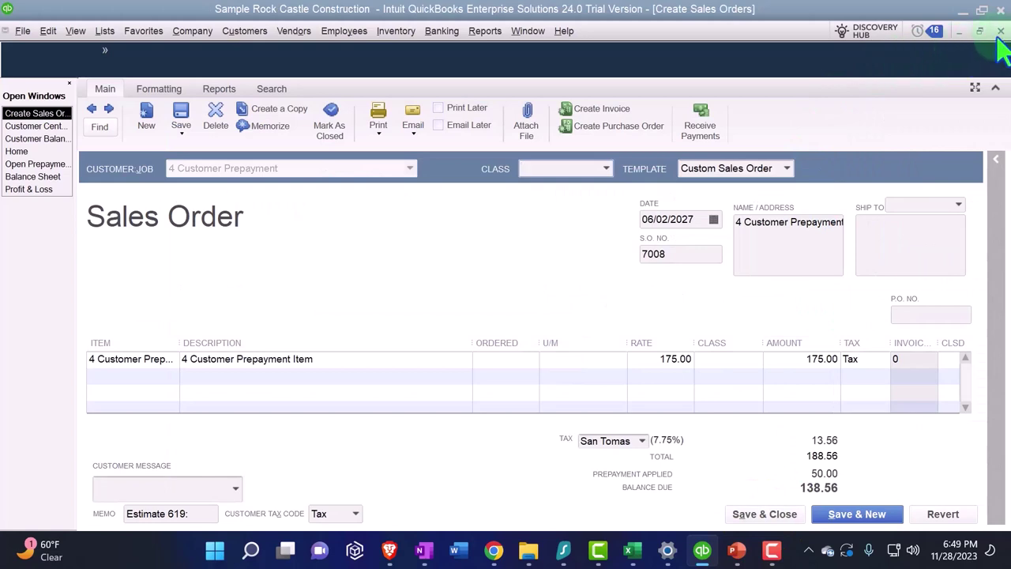
pyautogui.click(1001, 33)
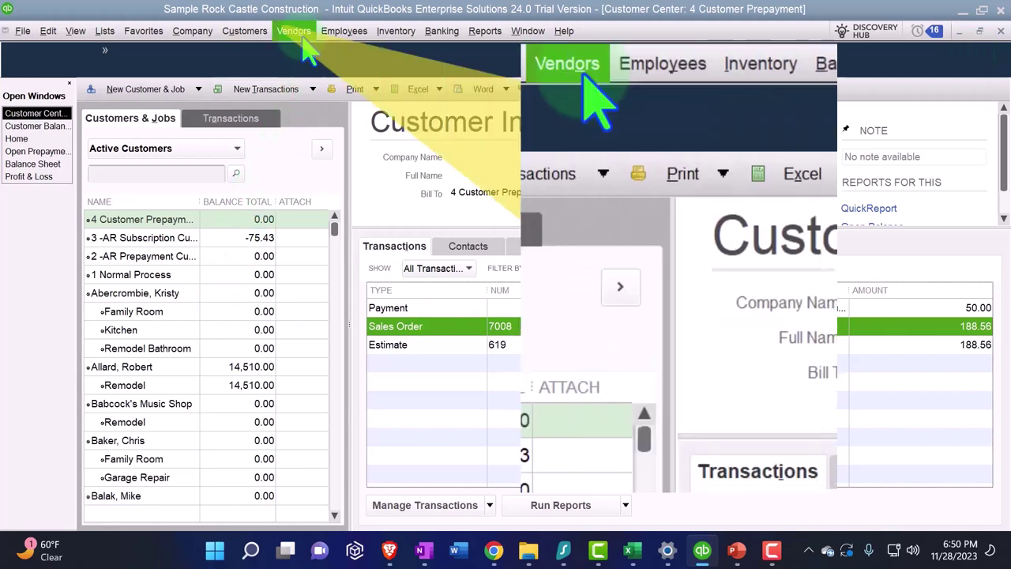
# In the Vendor Center, widen the Name column and select Customer Prepayment Vendor to list PO 6240.
pyautogui.click(299, 34)
pyautogui.click(324, 49)
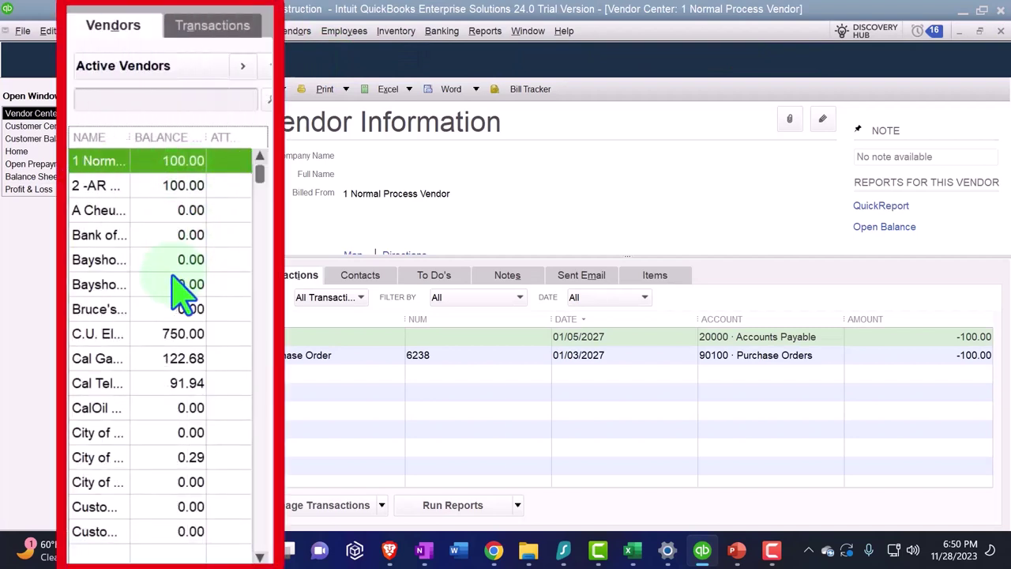
pyautogui.moveTo(132, 138); pyautogui.dragTo(178, 137)
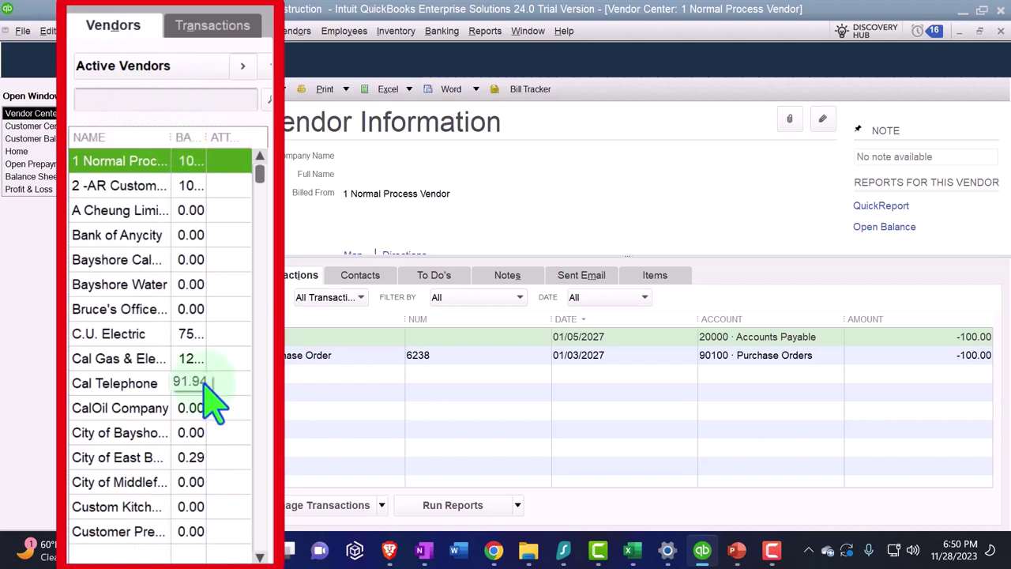
pyautogui.scroll(-4, 210, 401)
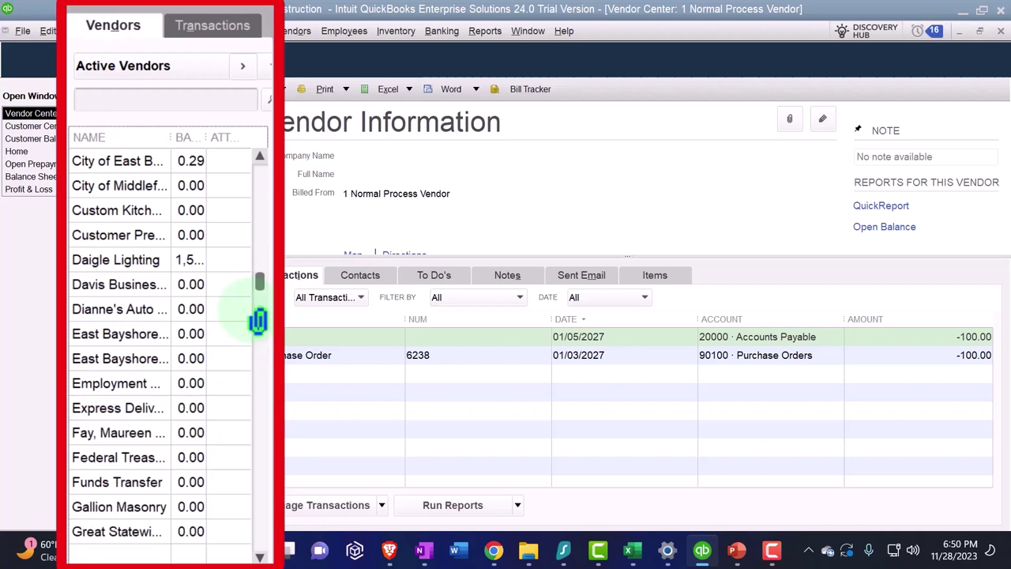
pyautogui.click(139, 237)
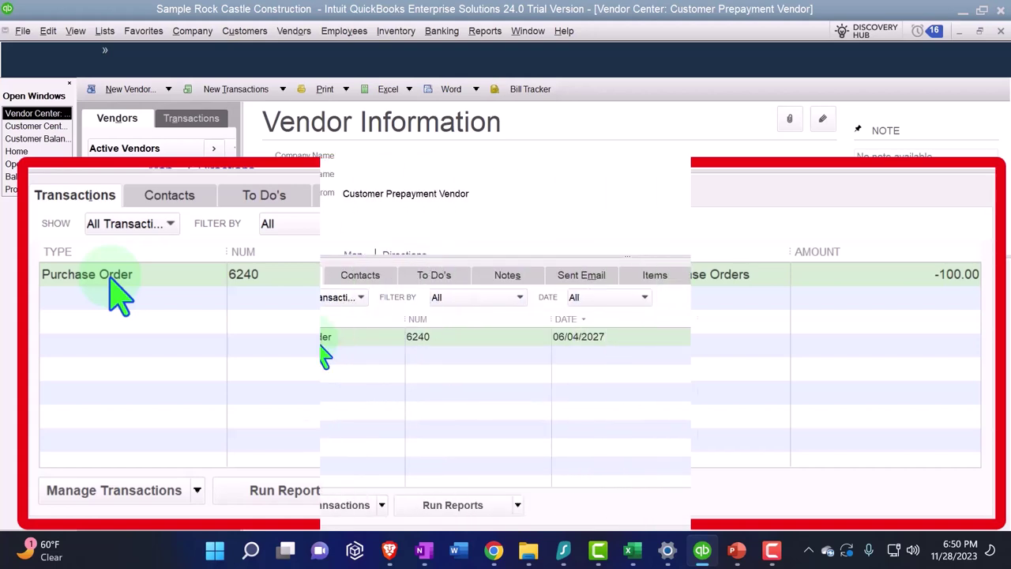
# Review purchase order 6240, then start a Receive Inventory with Bill form from the Home page.
pyautogui.doubleClick(314, 293)
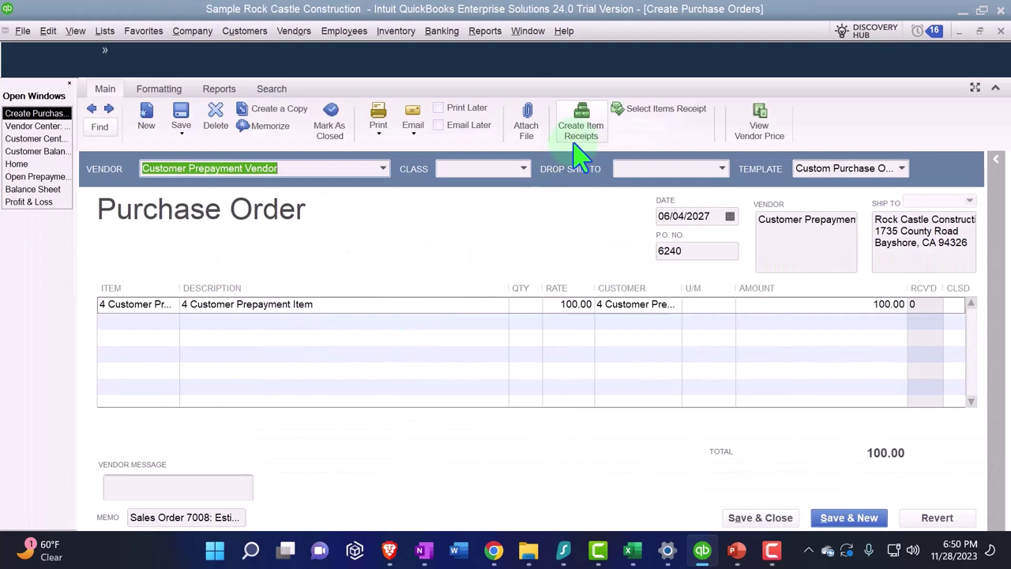
pyautogui.click(1001, 32)
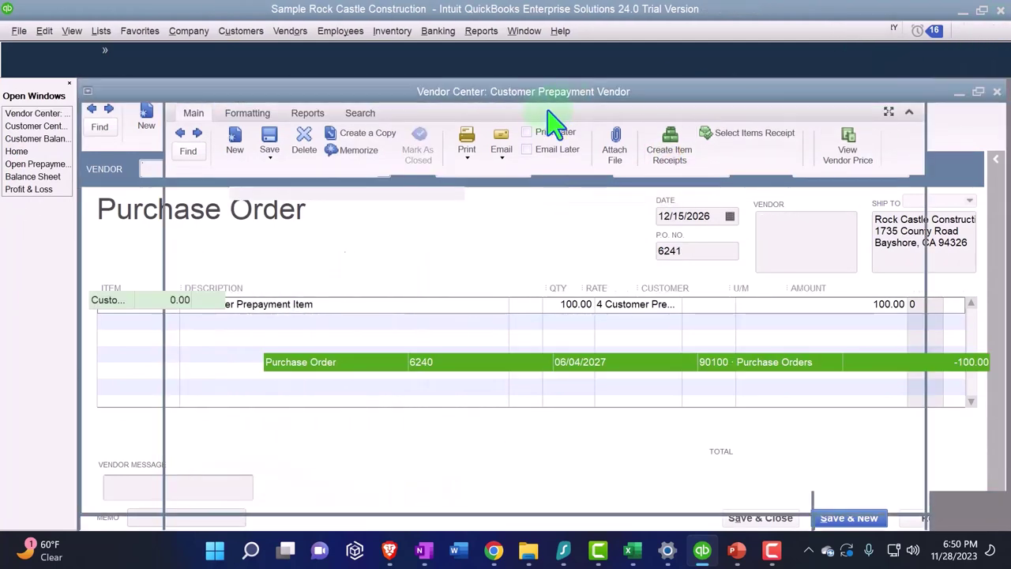
pyautogui.click(28, 155)
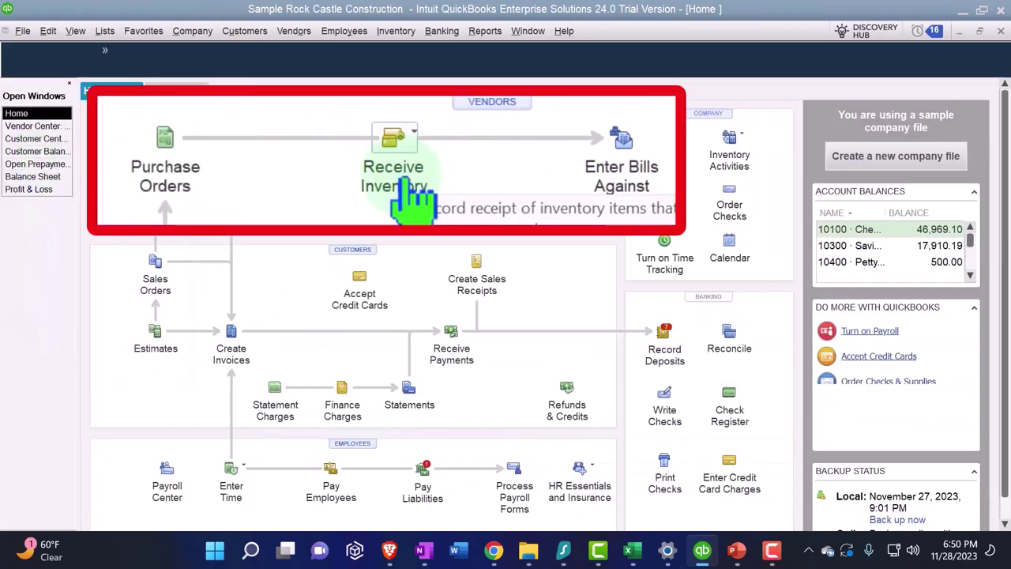
pyautogui.click(312, 142)
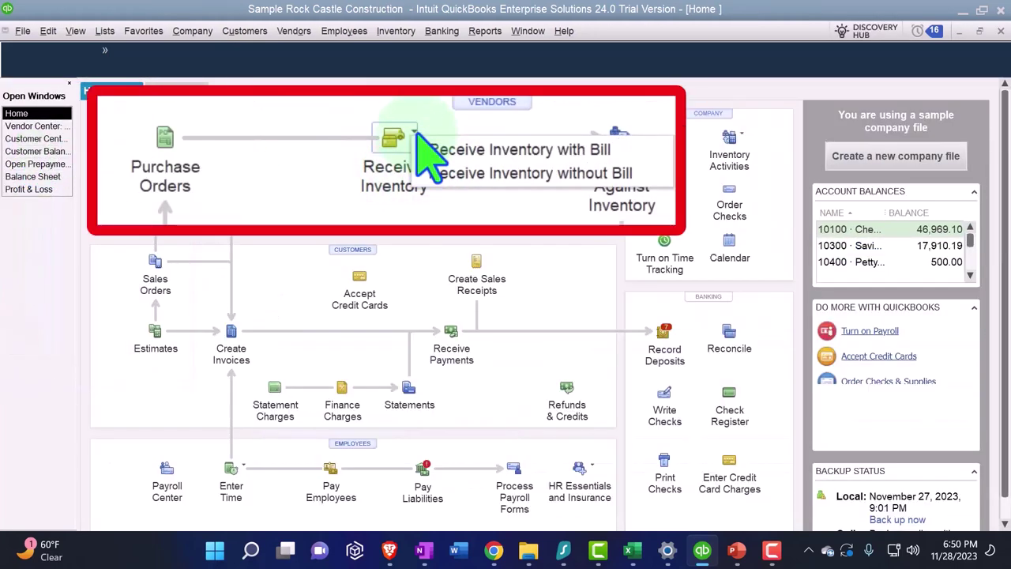
pyautogui.click(589, 146)
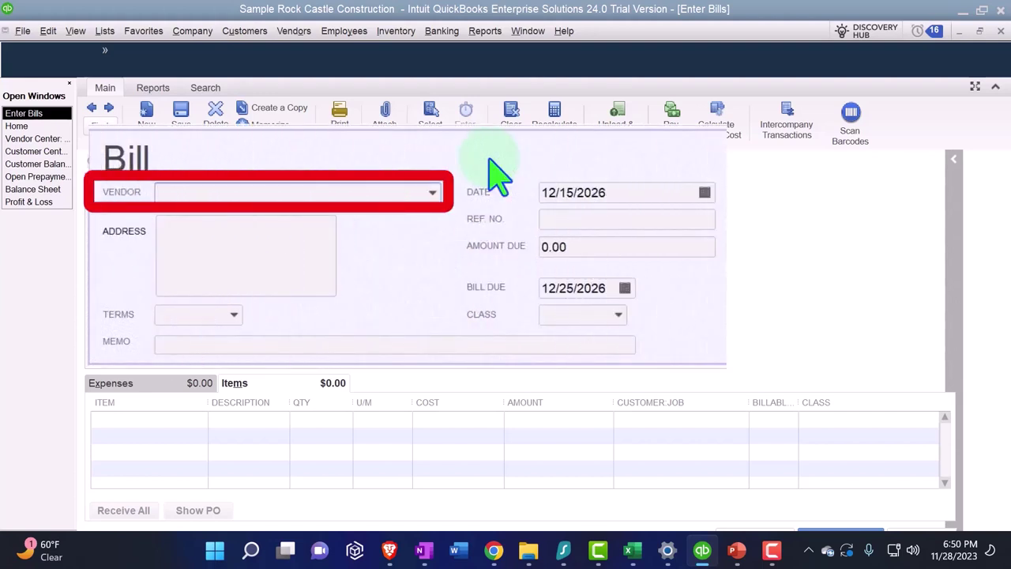
# Set the bill's vendor to Customer Prepayment Vendor and pull in open purchase order 6240.
pyautogui.write('C')
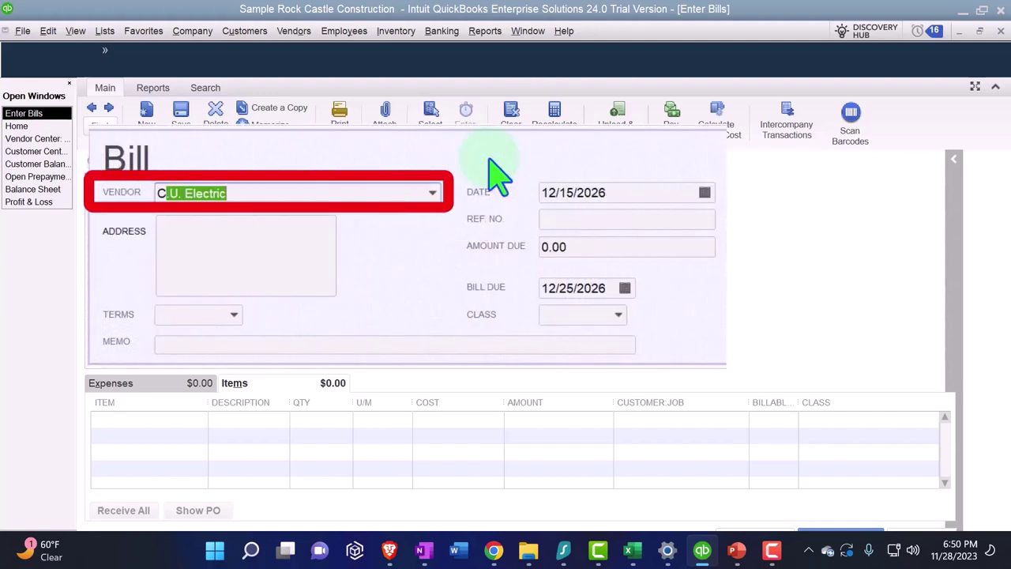
pyautogui.write('u')
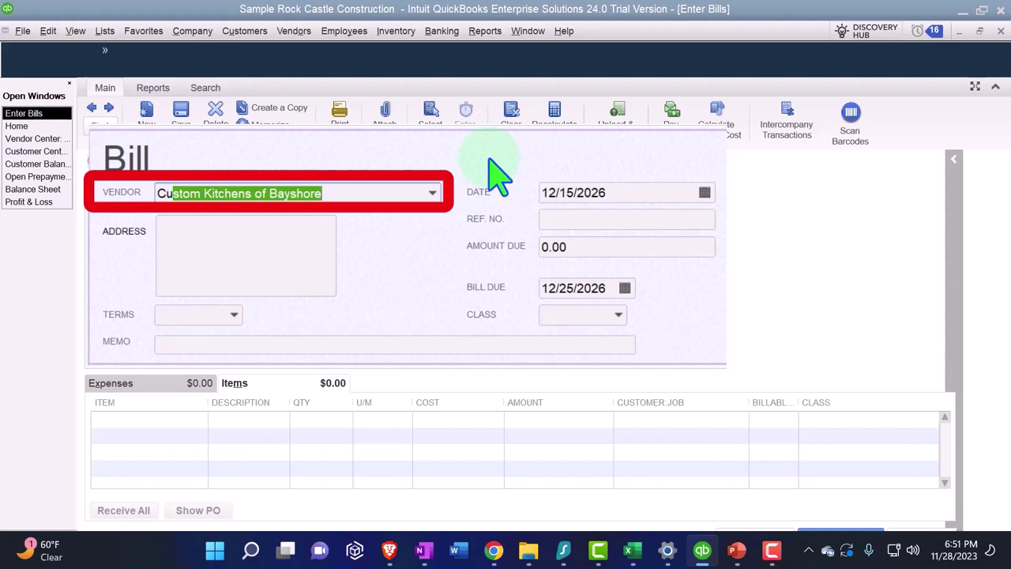
pyautogui.write('s')
pyautogui.press('BackSpace')
pyautogui.press('BackSpace')
pyautogui.press('BackSpace')
pyautogui.write('P')
pyautogui.press('BackSpace')
pyautogui.press('BackSpace')
pyautogui.write('Customer Prepayment Vendor')
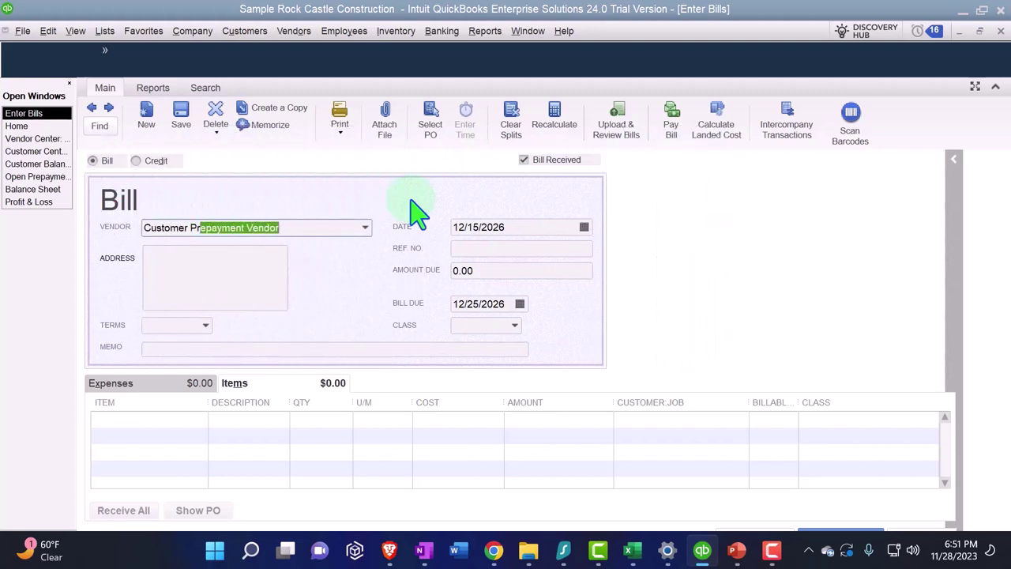
pyautogui.press('Tab')
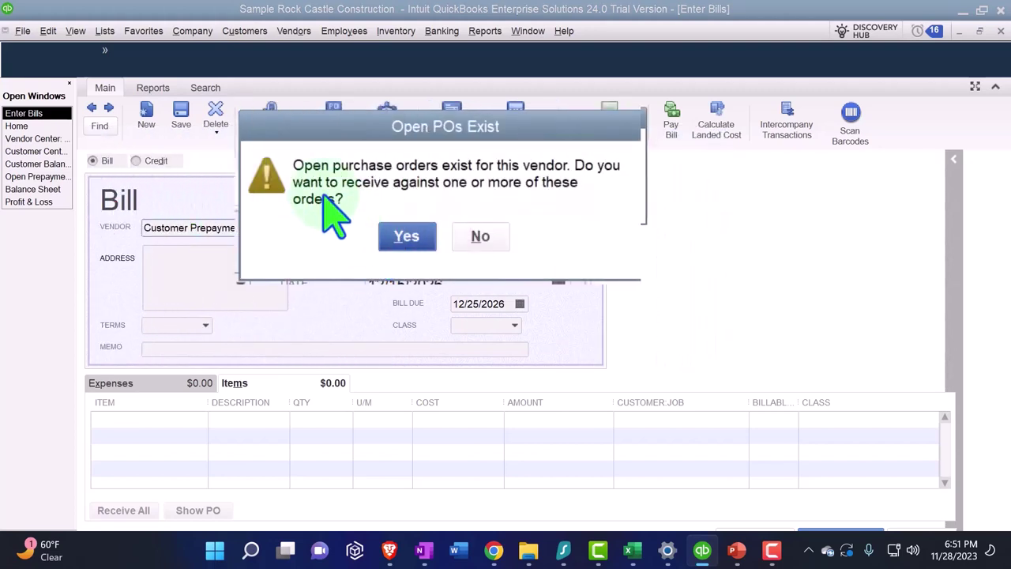
pyautogui.click(405, 236)
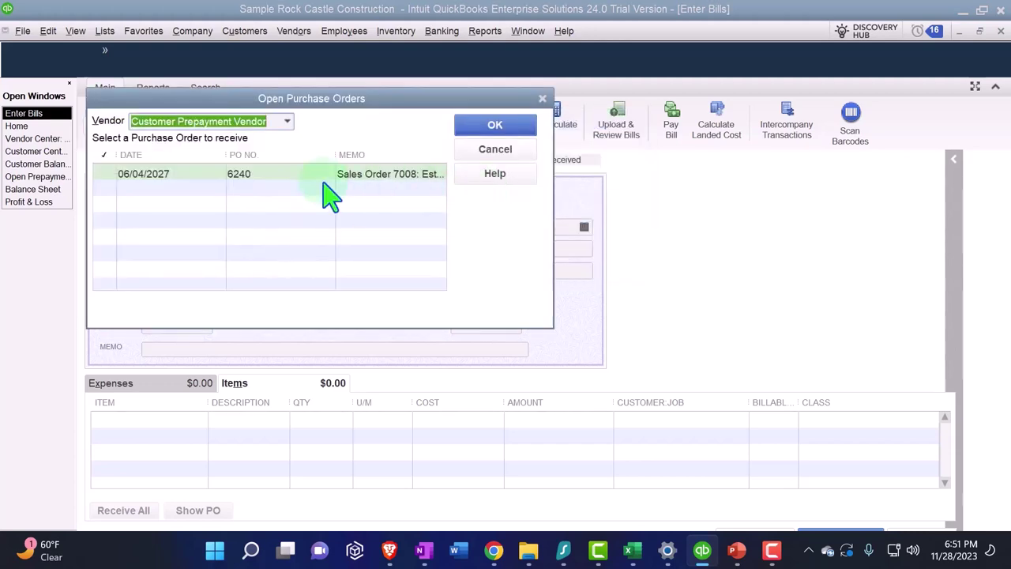
pyautogui.click(103, 174)
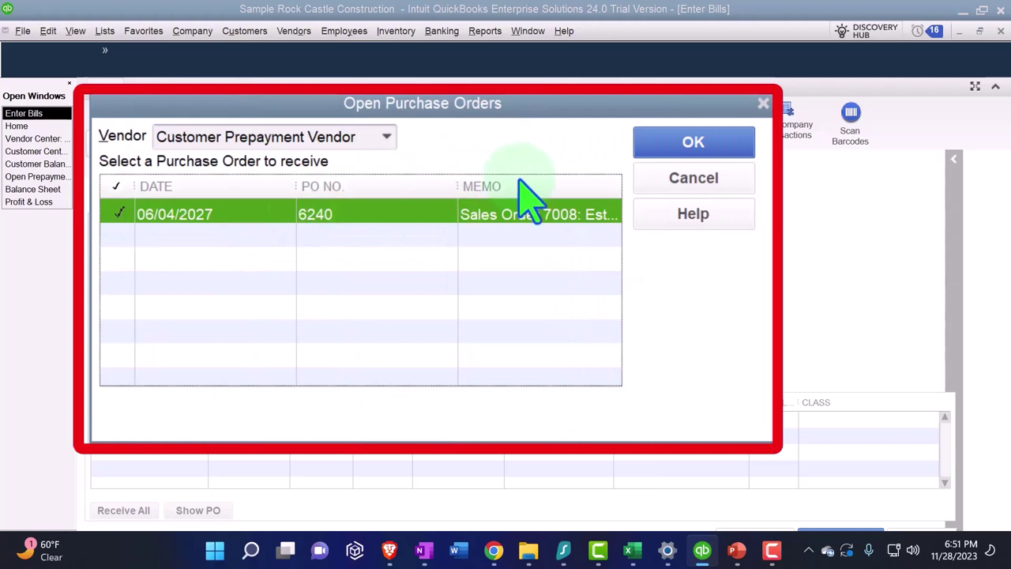
pyautogui.click(668, 154)
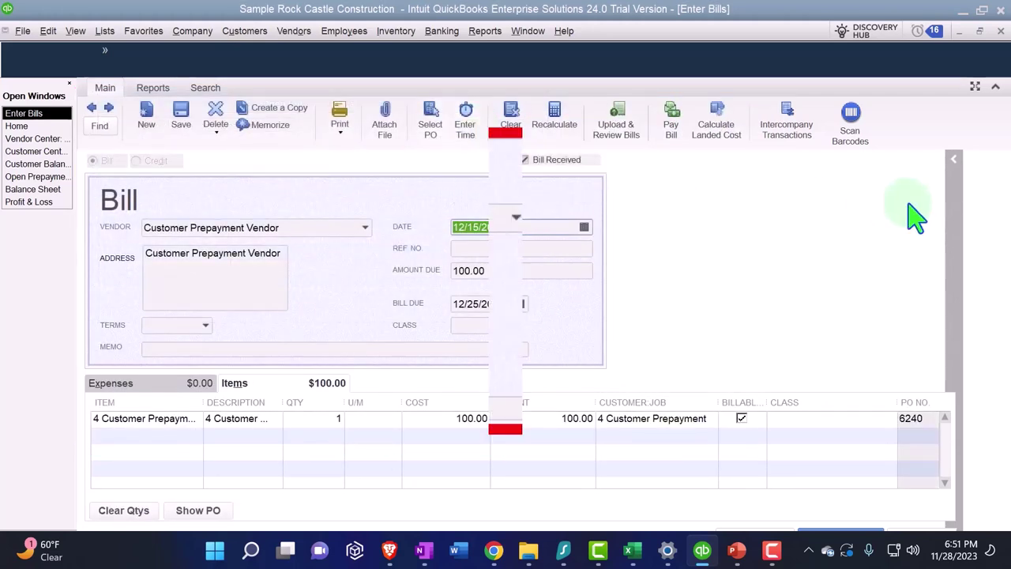
# Date the bill 06/07/2027 so the due date becomes 06/17/2027.
pyautogui.write('06')
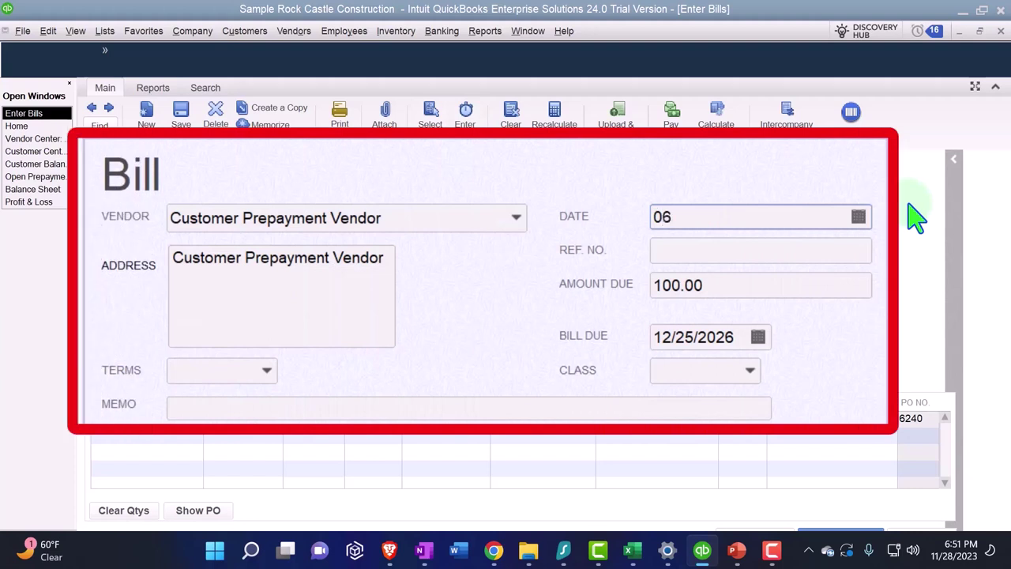
pyautogui.write('/07/2027')
pyautogui.press('Tab')
pyautogui.press('Tab')
pyautogui.press('Tab')
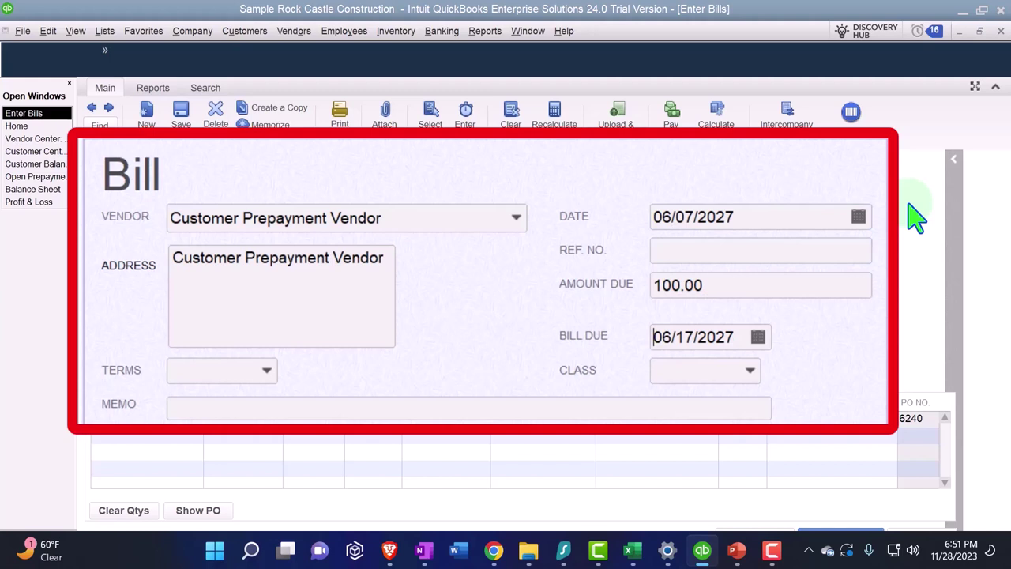
pyautogui.press('Tab')
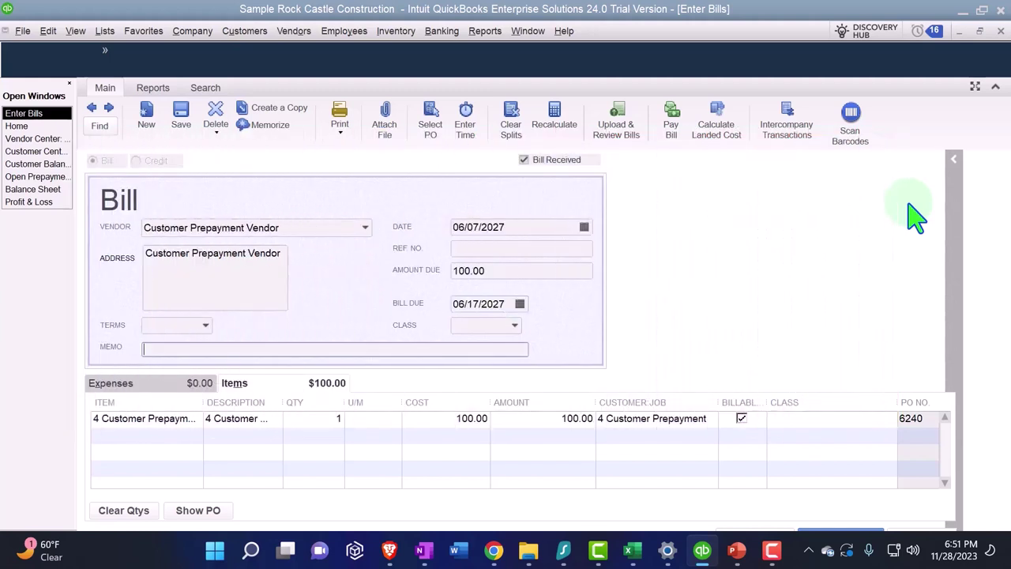